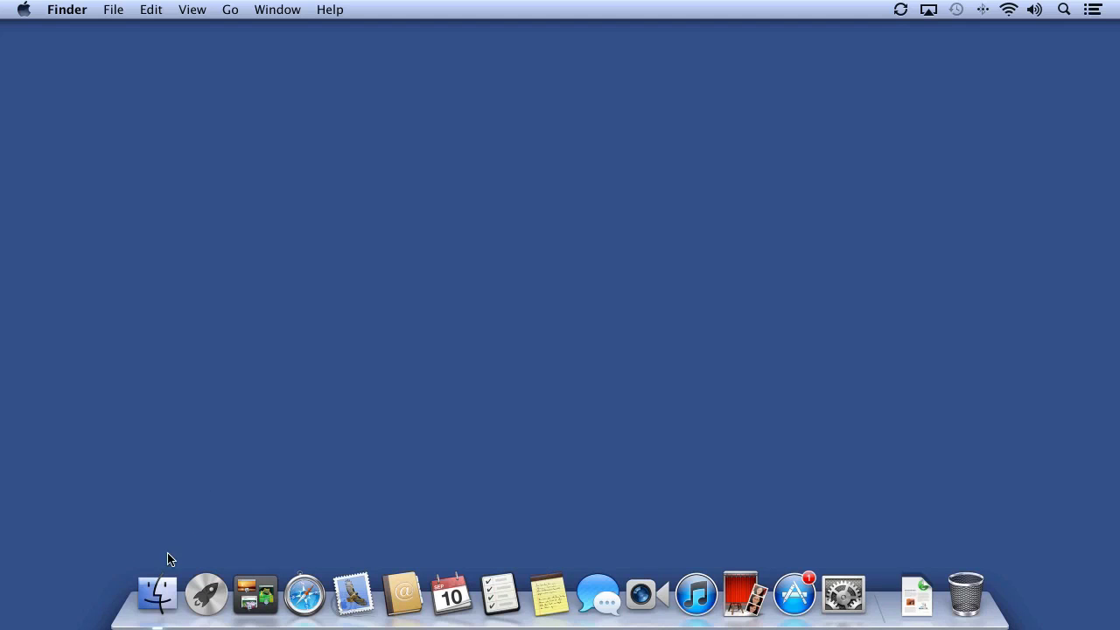
Select the IMG_2921.jpg cat photo in Finder's All My Files window
{"action": "left_click", "coordinate": [162, 594]}
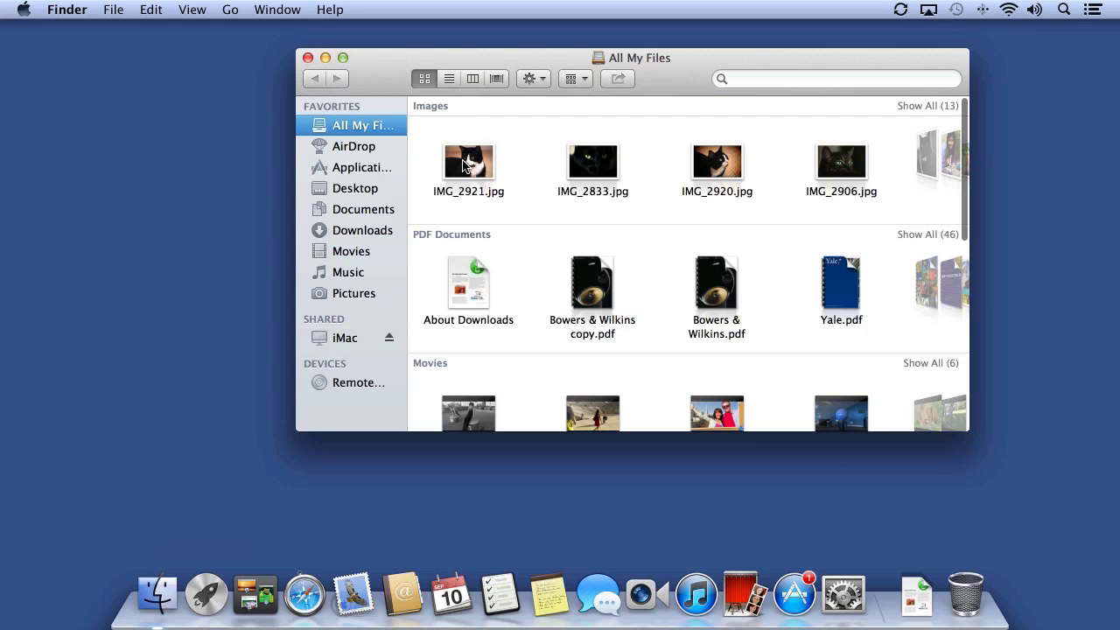
{"action": "left_click", "coordinate": [464, 166]}
Start a new message with IMG_2921.jpg, trying Medium image size, then returning to Actual Size (675 KB)
{"action": "left_click_drag", "start_coordinate": [464, 166], "coordinate": [350, 600]}
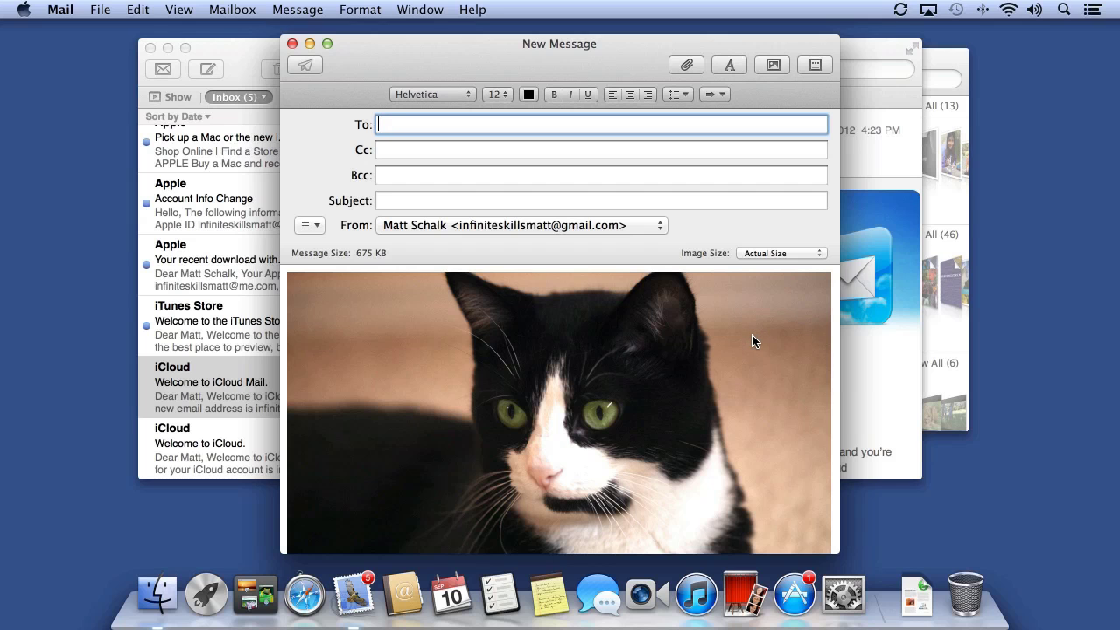
{"action": "left_click", "coordinate": [760, 253]}
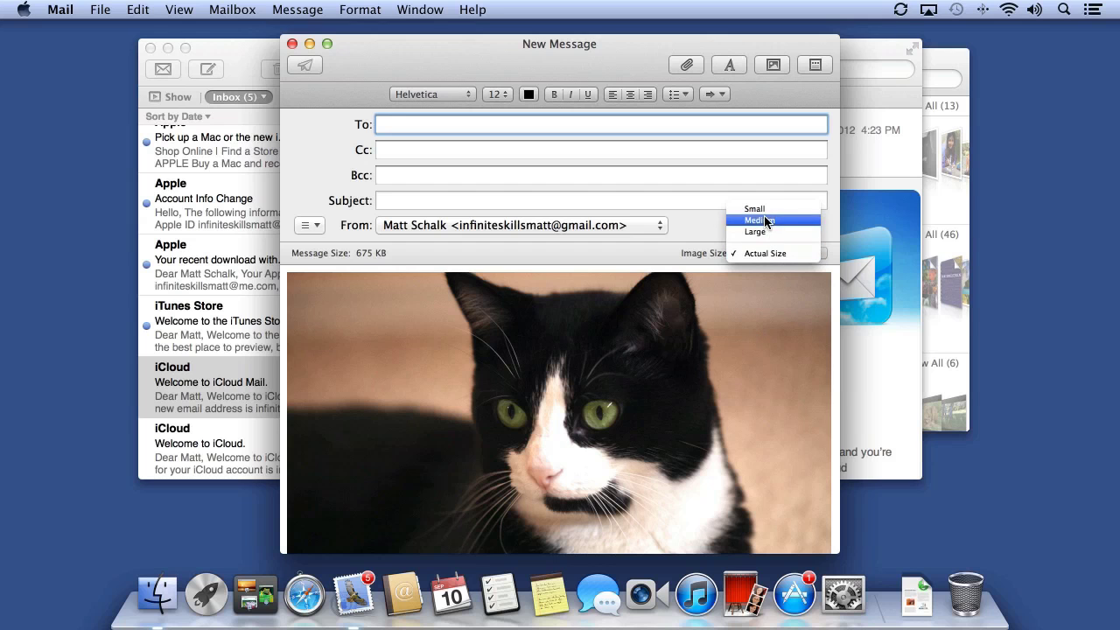
{"action": "left_click", "coordinate": [765, 220]}
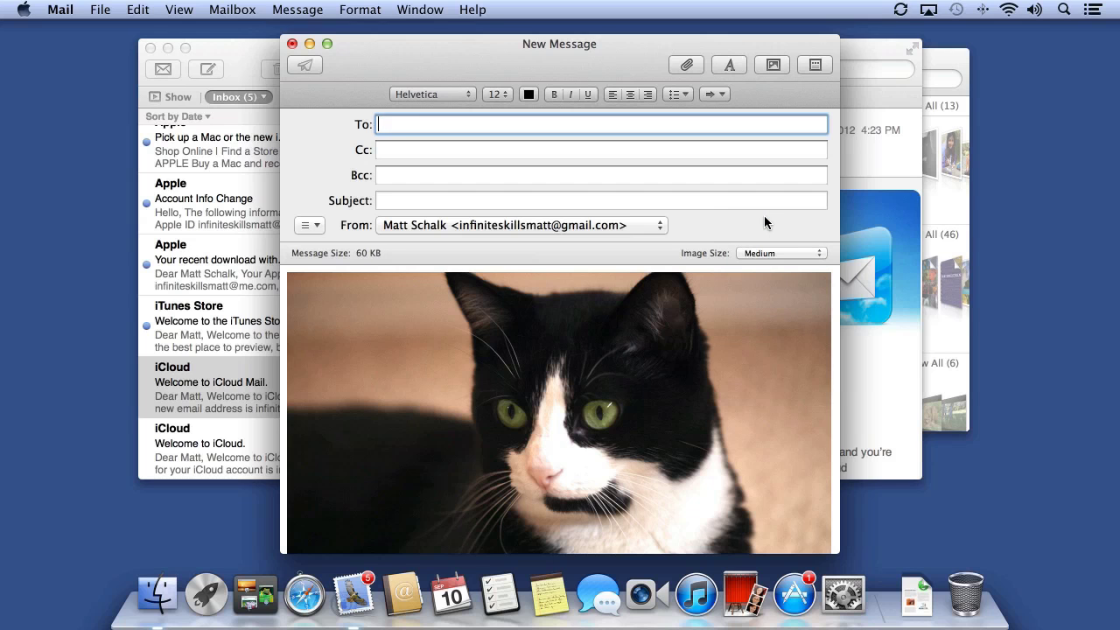
{"action": "left_click", "coordinate": [730, 253]}
{"action": "left_click", "coordinate": [754, 277]}
{"action": "left_click_drag", "start_coordinate": [594, 66], "coordinate": [401, 51]}
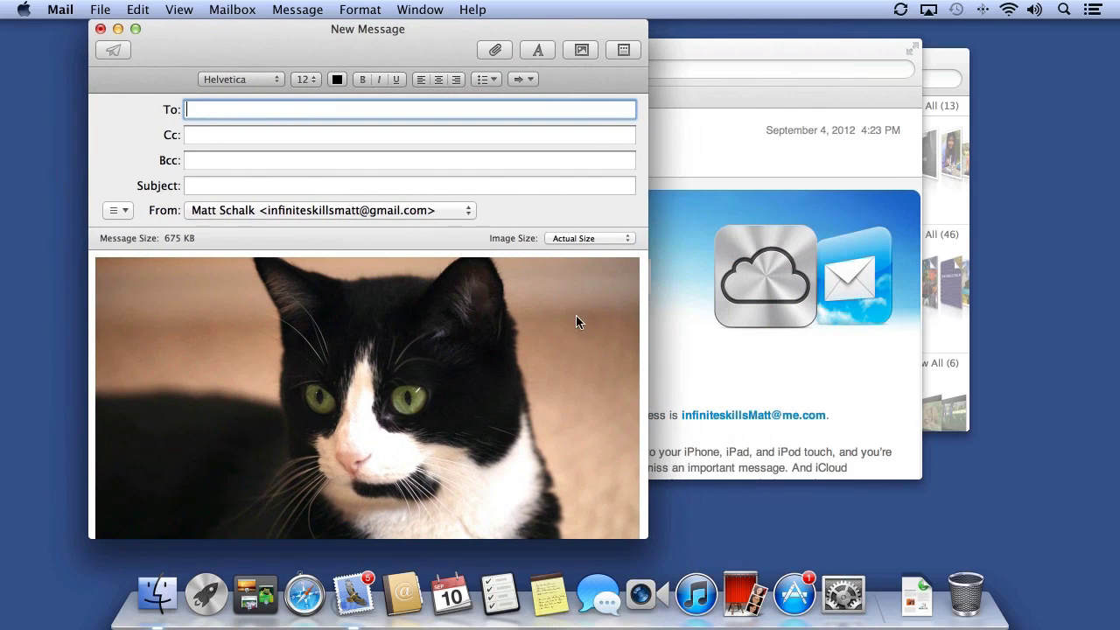
Delete the attached photo and apply the Photos > Tack Board stationery
{"action": "left_click", "coordinate": [573, 339]}
{"action": "key", "text": "BackSpace"}
{"action": "left_click", "coordinate": [622, 50]}
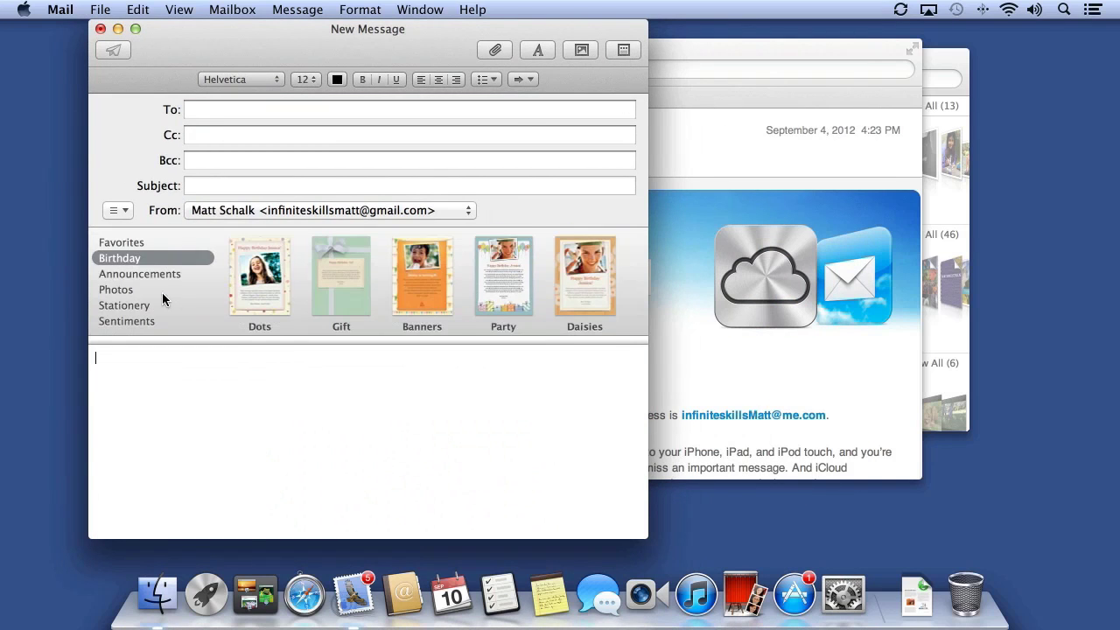
{"action": "left_click", "coordinate": [162, 292]}
{"action": "left_click", "coordinate": [411, 291]}
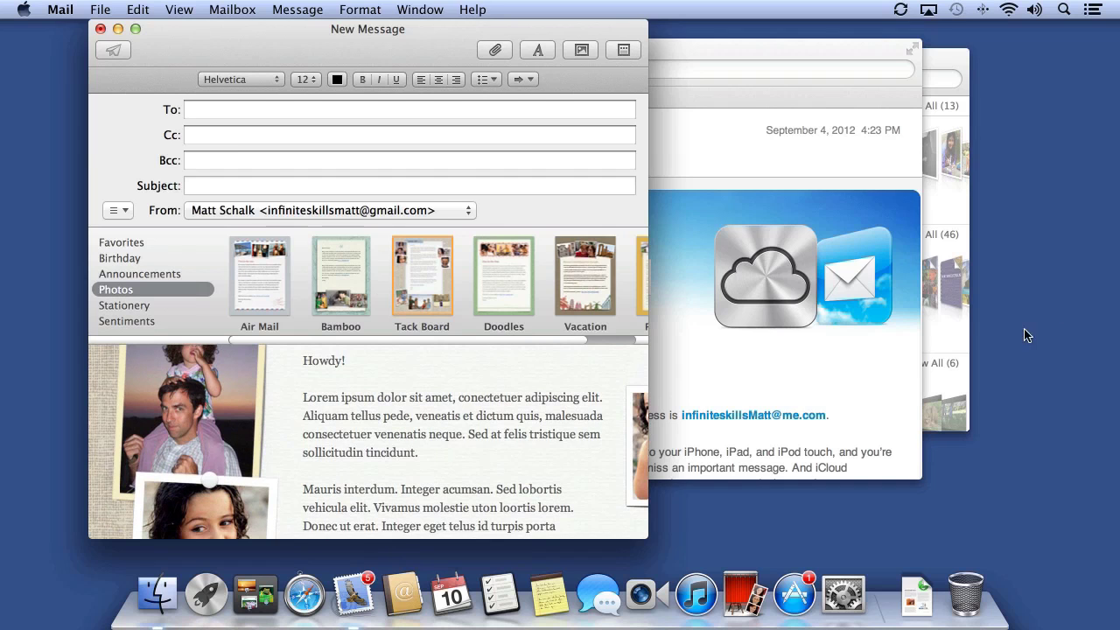
Fill the stationery's photo frames with IMG_2921, IMG_2833 and IMG_2920 from All My Files
{"action": "left_click", "coordinate": [966, 337]}
{"action": "left_click_drag", "start_coordinate": [701, 135], "coordinate": [263, 403]}
{"action": "left_click", "coordinate": [260, 415]}
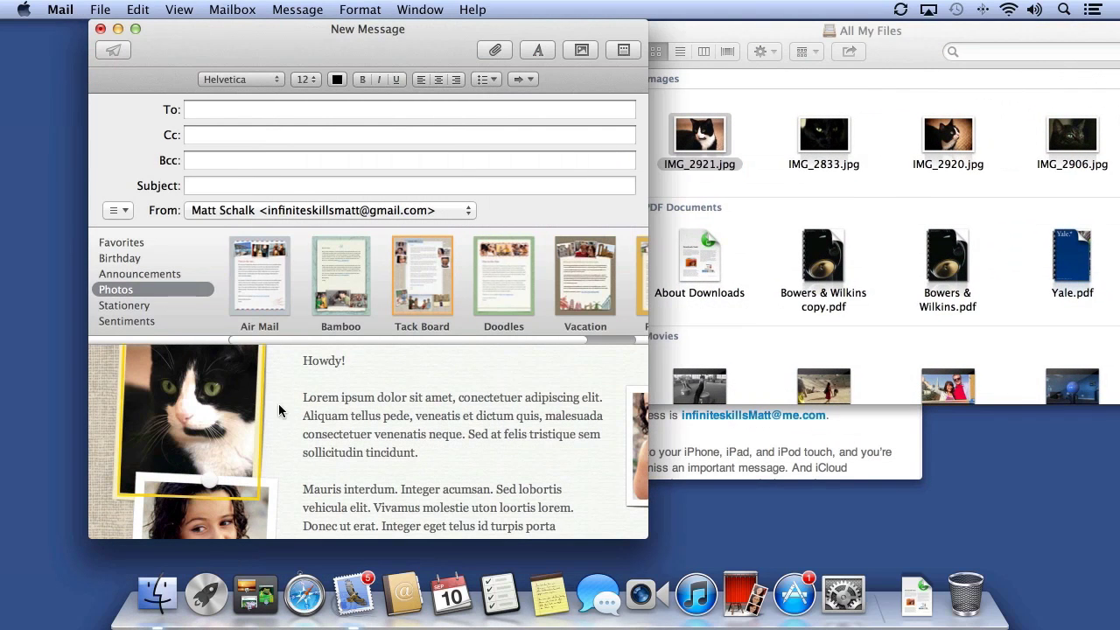
{"action": "scroll", "coordinate": [282, 411], "scroll_direction": "up", "scroll_amount": 2}
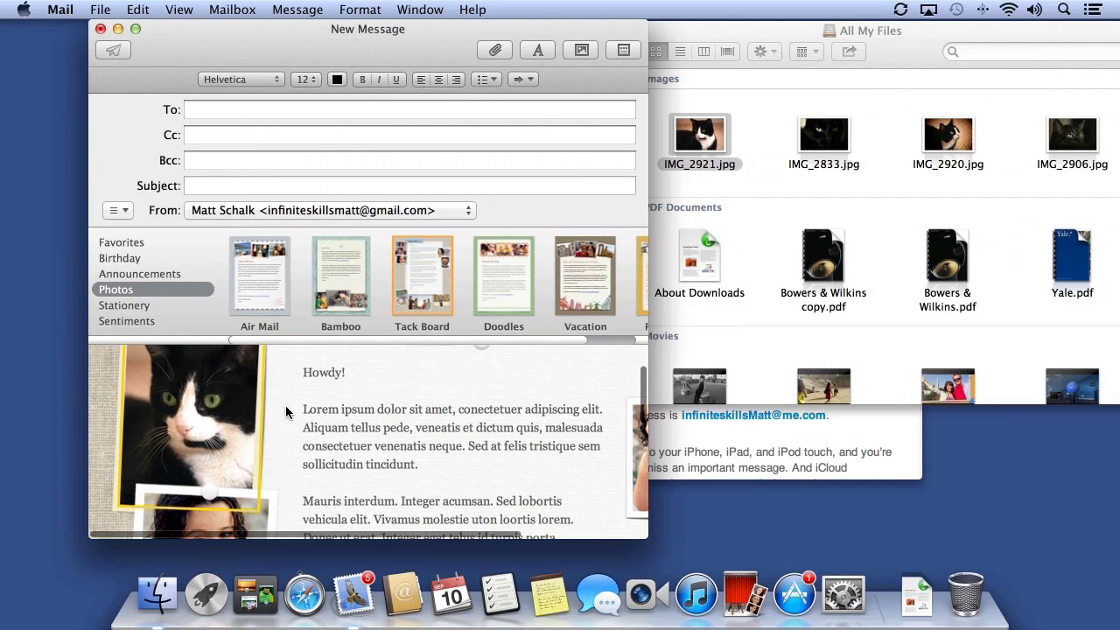
{"action": "left_click_drag", "start_coordinate": [204, 437], "coordinate": [231, 445]}
{"action": "scroll", "coordinate": [263, 438], "scroll_direction": "down", "scroll_amount": 5}
{"action": "left_click_drag", "start_coordinate": [824, 136], "coordinate": [210, 394]}
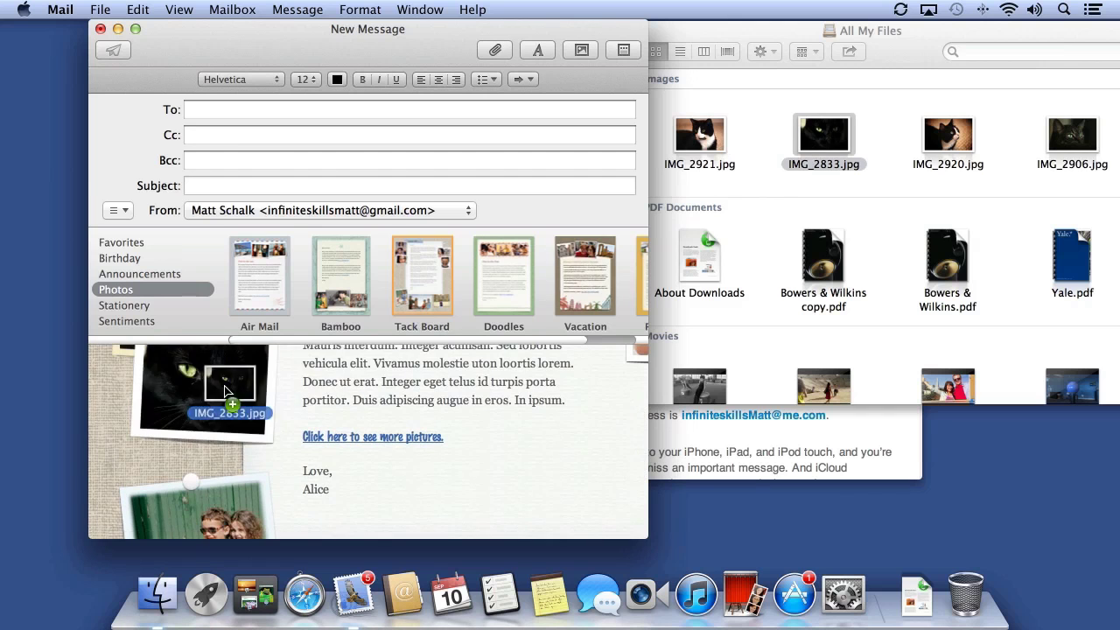
{"action": "scroll", "coordinate": [347, 417], "scroll_direction": "down", "scroll_amount": 3}
{"action": "left_click_drag", "start_coordinate": [948, 135], "coordinate": [201, 438]}
{"action": "scroll", "coordinate": [278, 472], "scroll_direction": "up", "scroll_amount": 5}
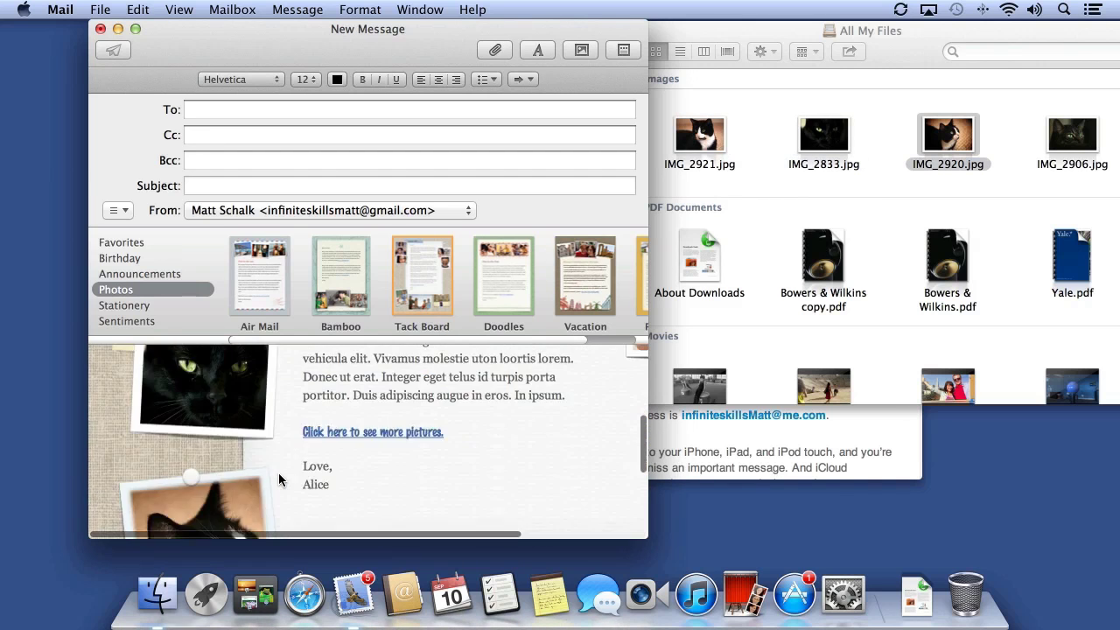
{"action": "left_click", "coordinate": [318, 111]}
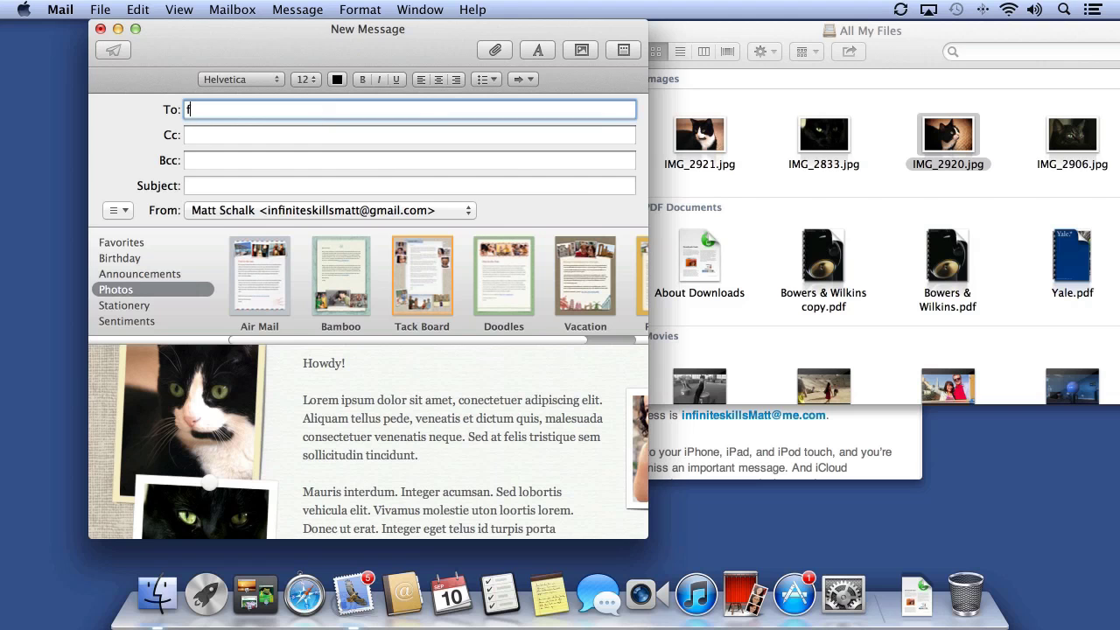
Address the message to the 'family' group, then confirm its sixteen Friends & Family members in Contacts
{"action": "type", "text": "amily"}
{"action": "key", "text": "Return"}
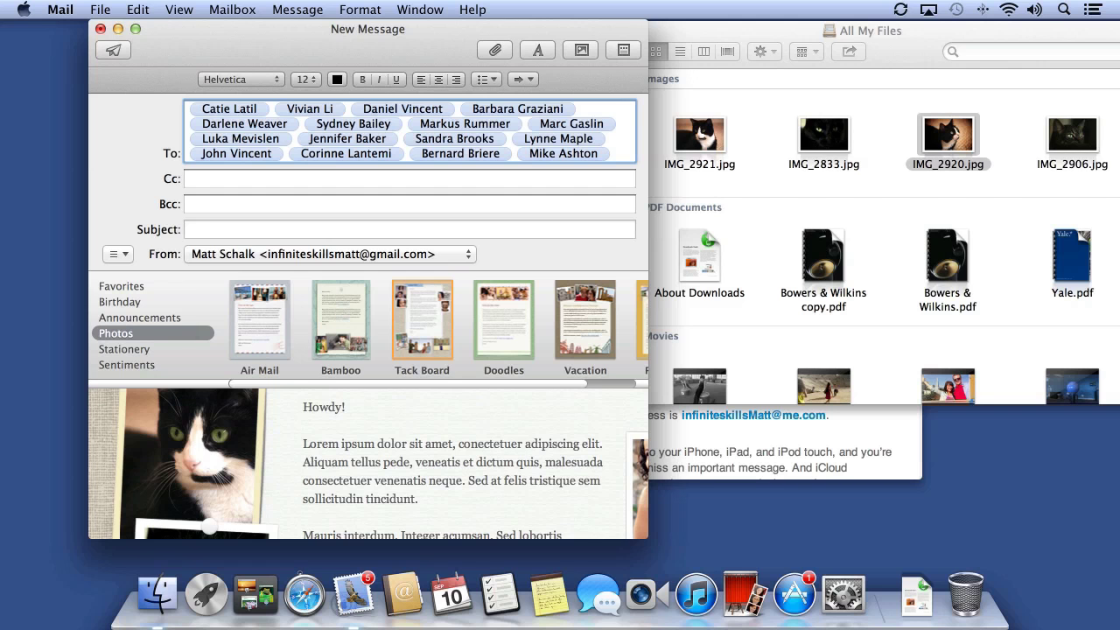
{"action": "left_click", "coordinate": [398, 596]}
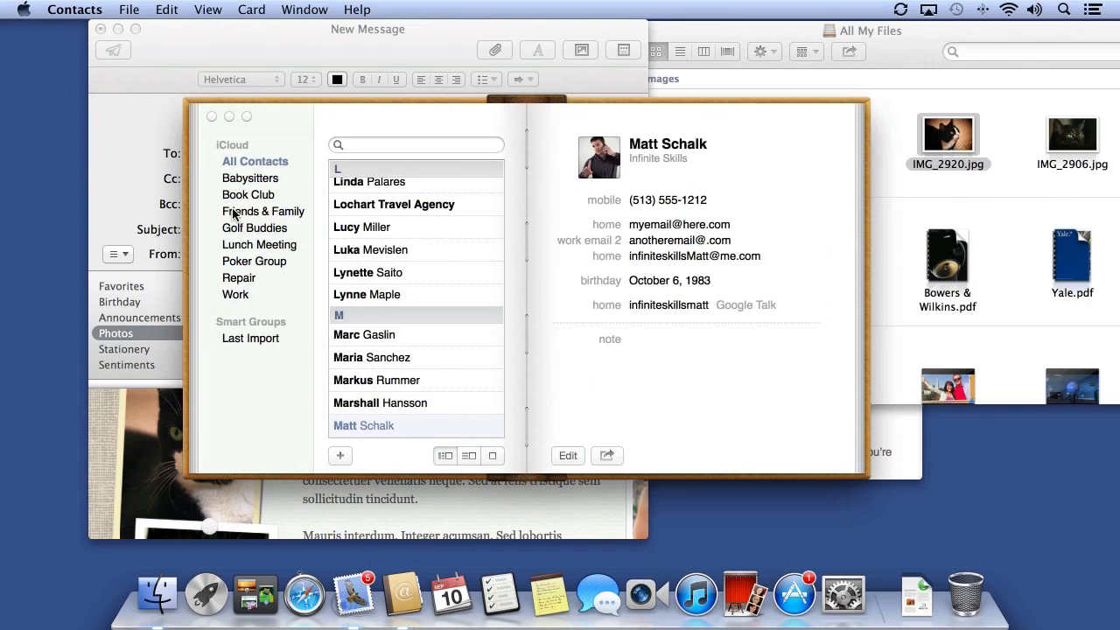
{"action": "left_click", "coordinate": [234, 212]}
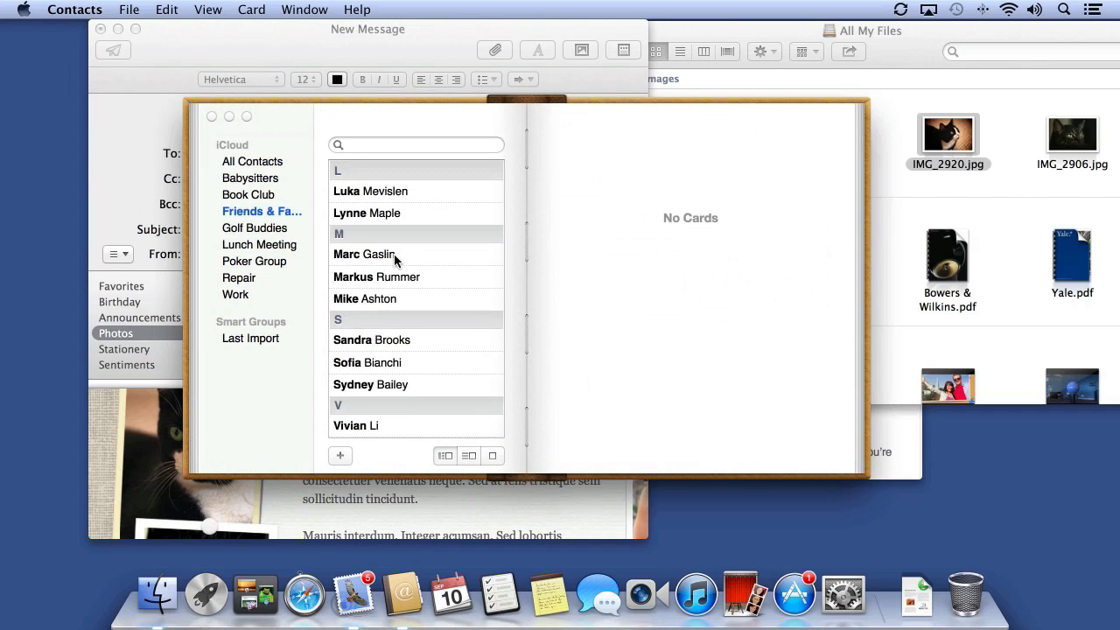
{"action": "scroll", "coordinate": [394, 254], "scroll_direction": "up", "scroll_amount": 5}
{"action": "scroll", "coordinate": [394, 254], "scroll_direction": "down", "scroll_amount": 6}
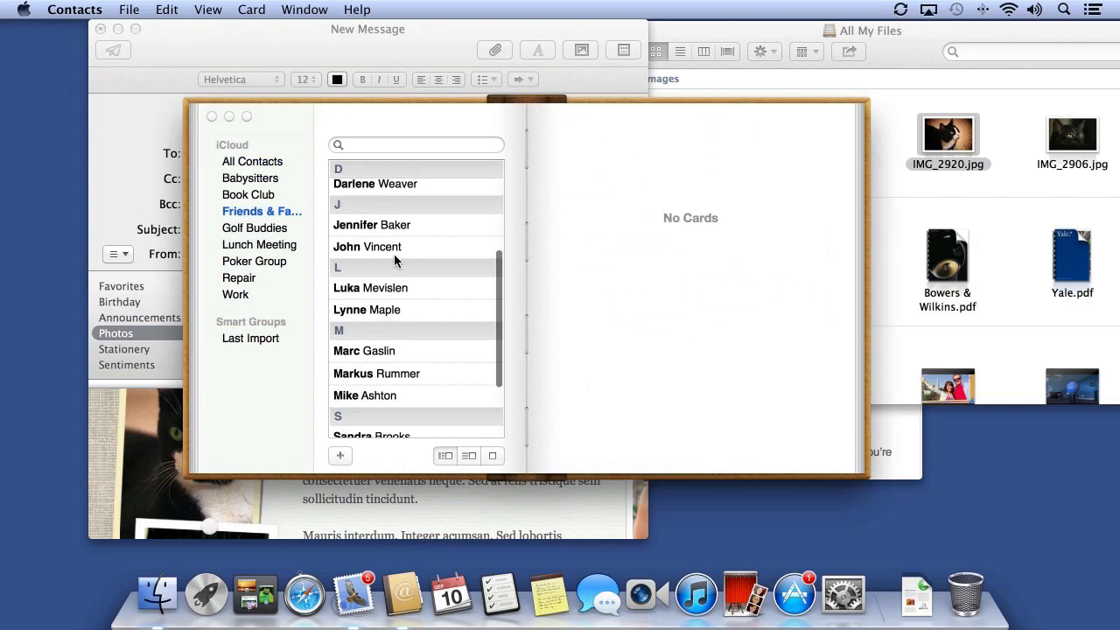
{"action": "left_click", "coordinate": [212, 116]}
{"action": "scroll", "coordinate": [618, 155], "scroll_direction": "down", "scroll_amount": 1}
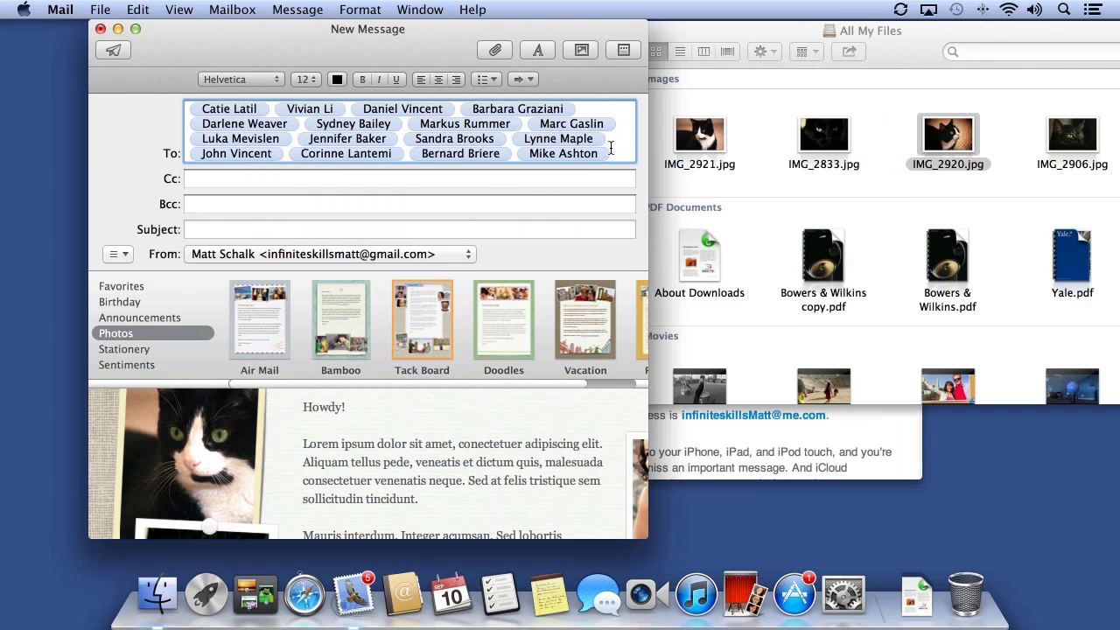
Open the Address Panel and add one selected contact as a Bcc recipient
{"action": "left_click", "coordinate": [420, 10]}
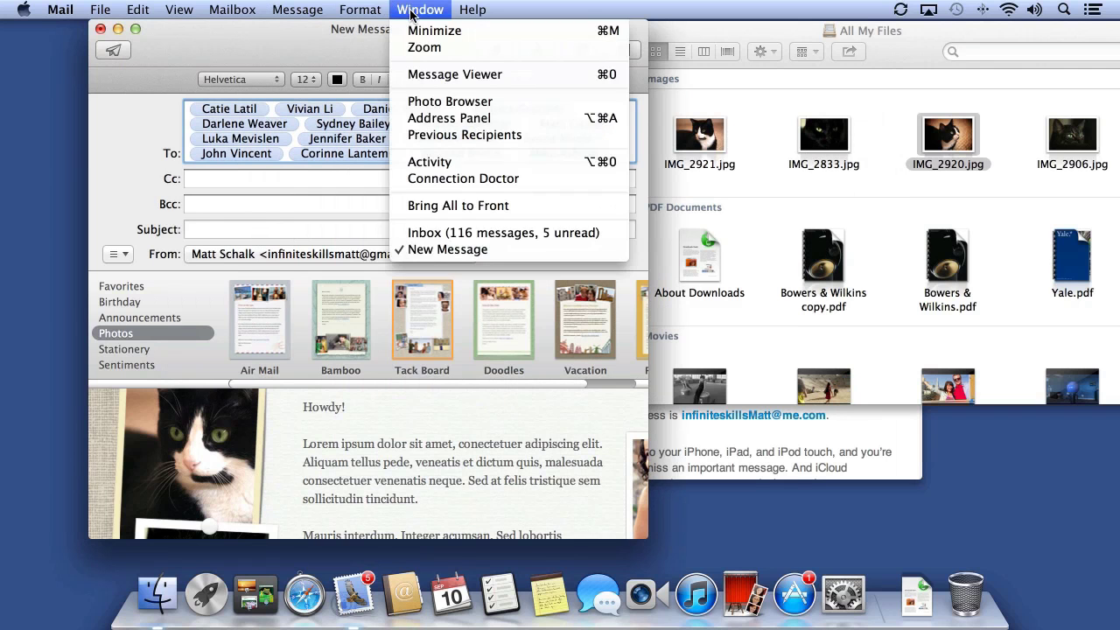
{"action": "left_click", "coordinate": [436, 118]}
{"action": "left_click_drag", "start_coordinate": [322, 233], "coordinate": [887, 202]}
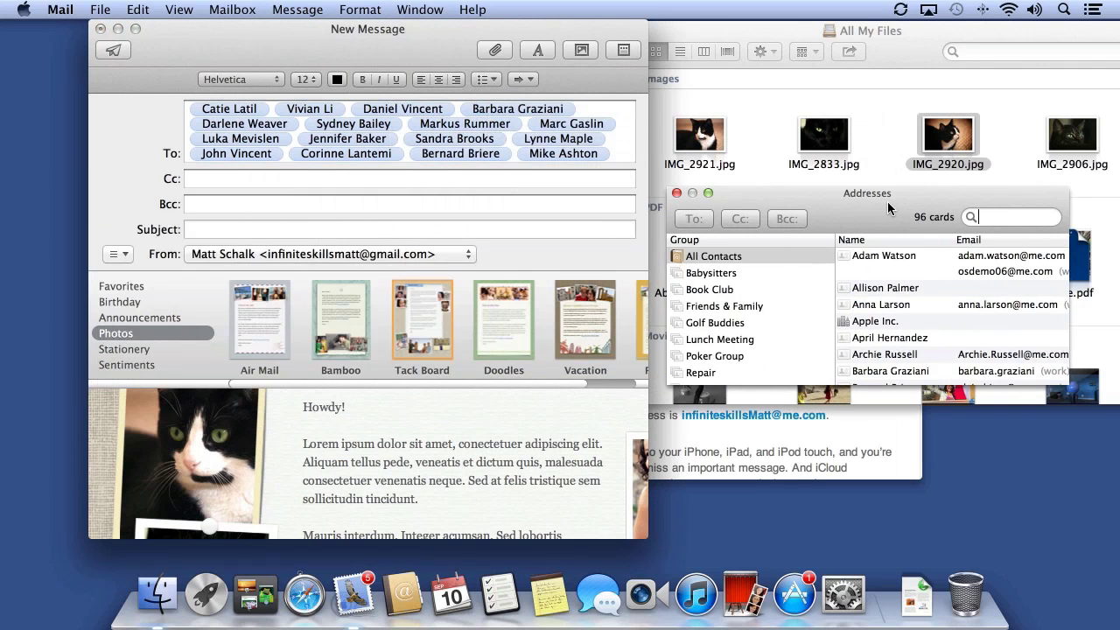
{"action": "scroll", "coordinate": [880, 305], "scroll_direction": "down", "scroll_amount": 10}
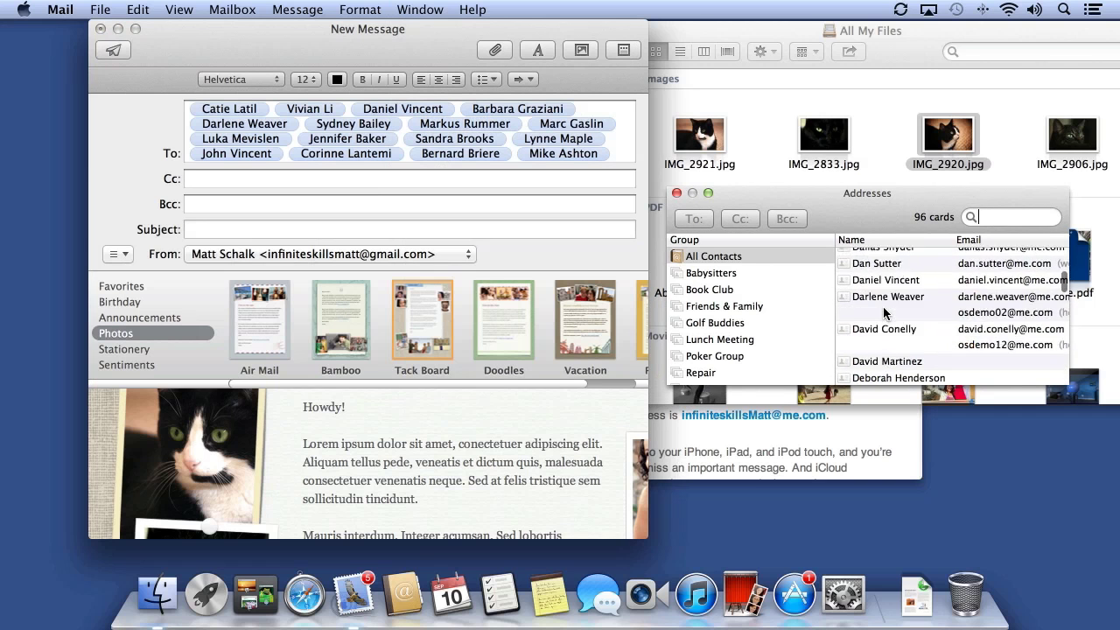
{"action": "scroll", "coordinate": [884, 314], "scroll_direction": "down", "scroll_amount": 2}
{"action": "left_click", "coordinate": [881, 294]}
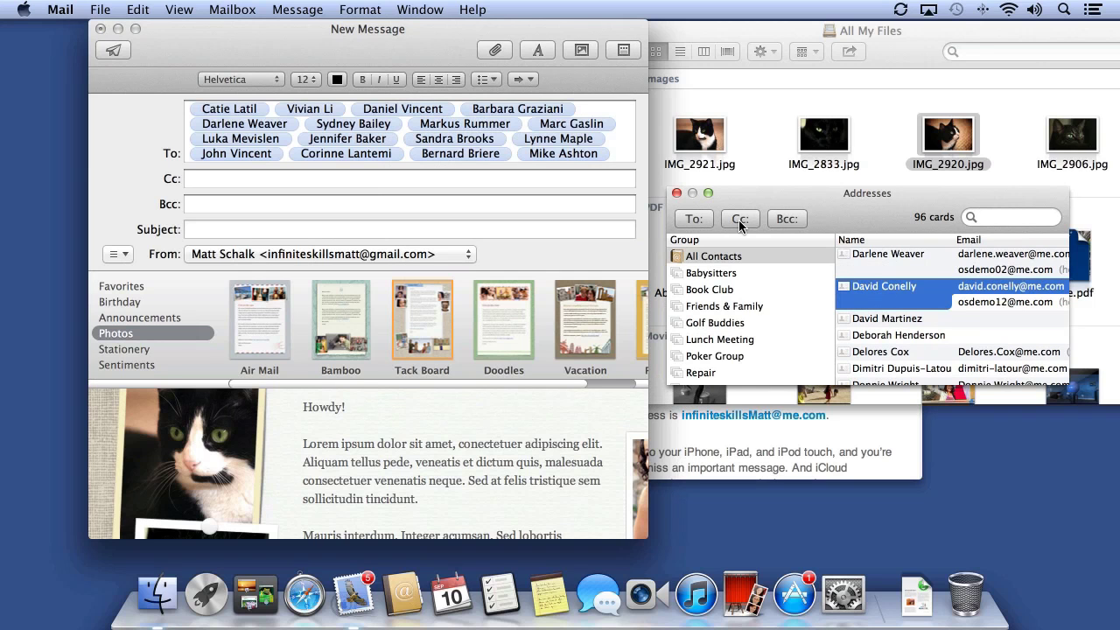
{"action": "left_click", "coordinate": [786, 220]}
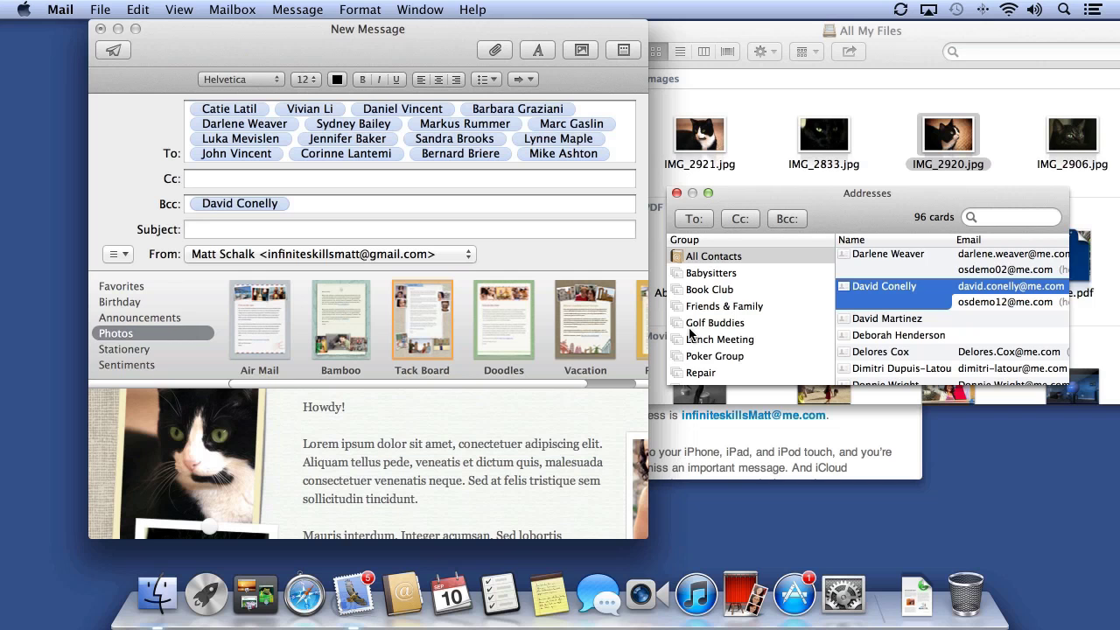
Put the Golf Buddies group in the message's Cc field
{"action": "key", "text": "Tab"}
{"action": "left_click_drag", "start_coordinate": [535, 248], "coordinate": [450, 205]}
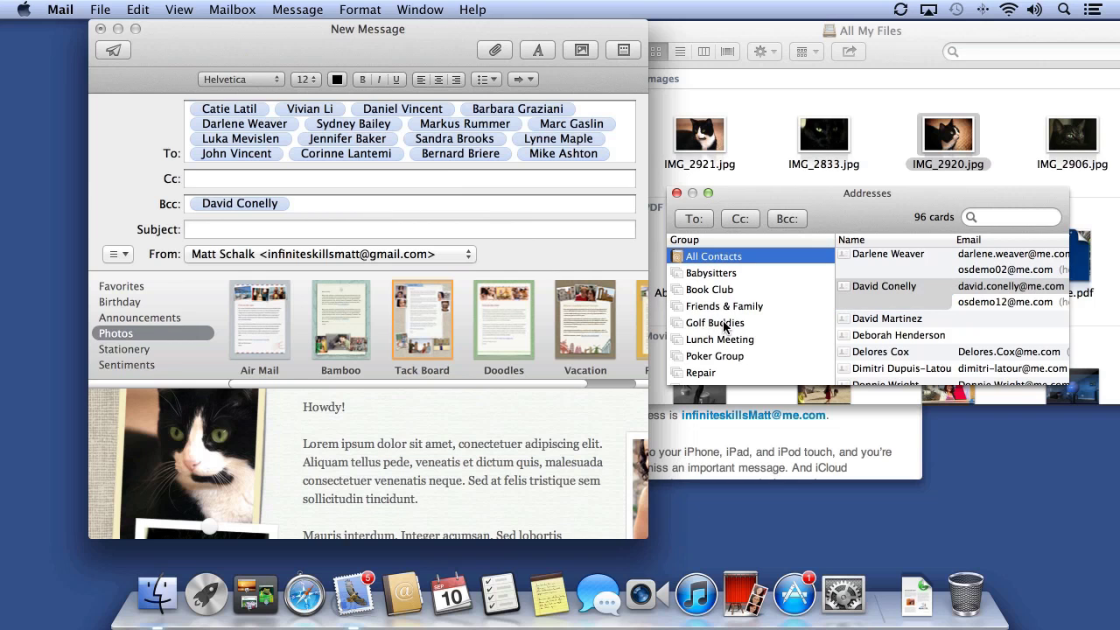
{"action": "left_click_drag", "start_coordinate": [724, 329], "coordinate": [446, 187]}
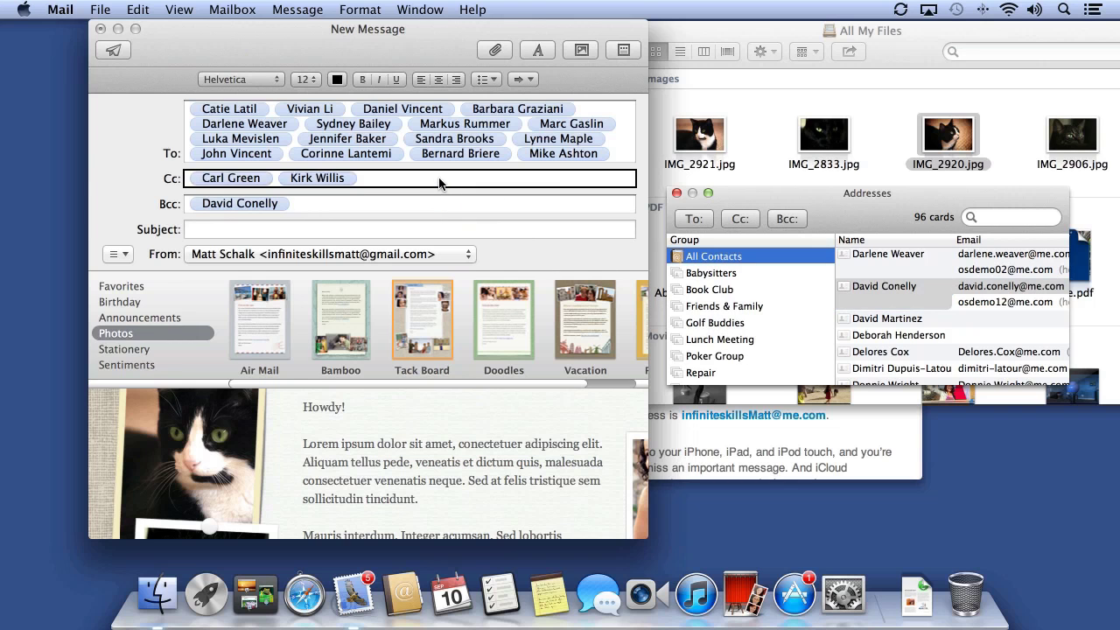
Close the message saving it as a draft, close the Address Panel, and open Drafts
{"action": "left_click", "coordinate": [101, 29]}
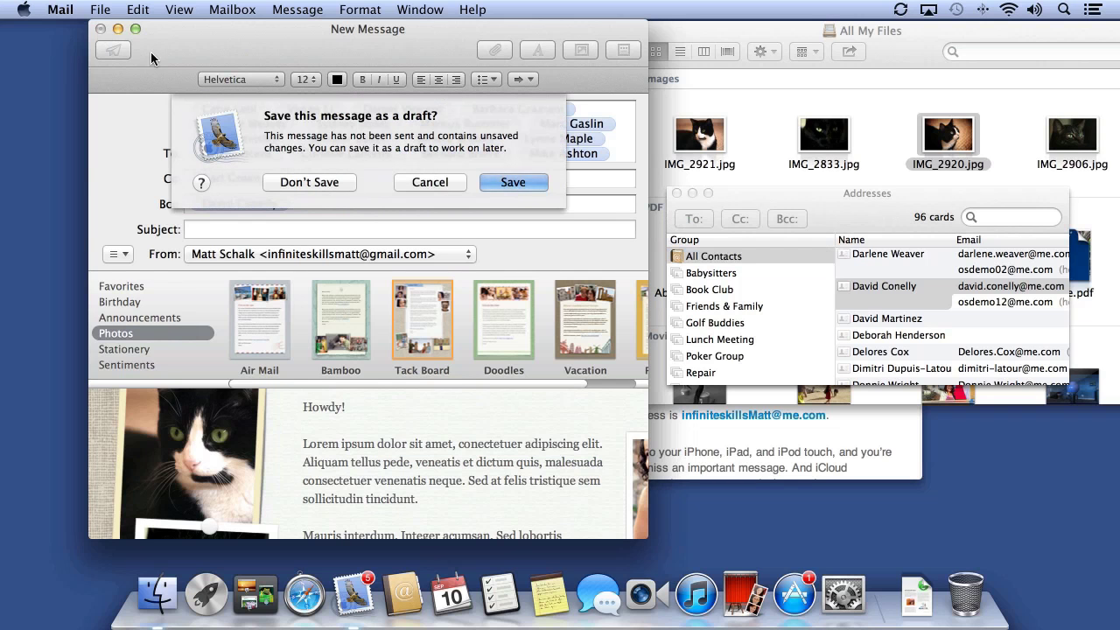
{"action": "left_click", "coordinate": [525, 185]}
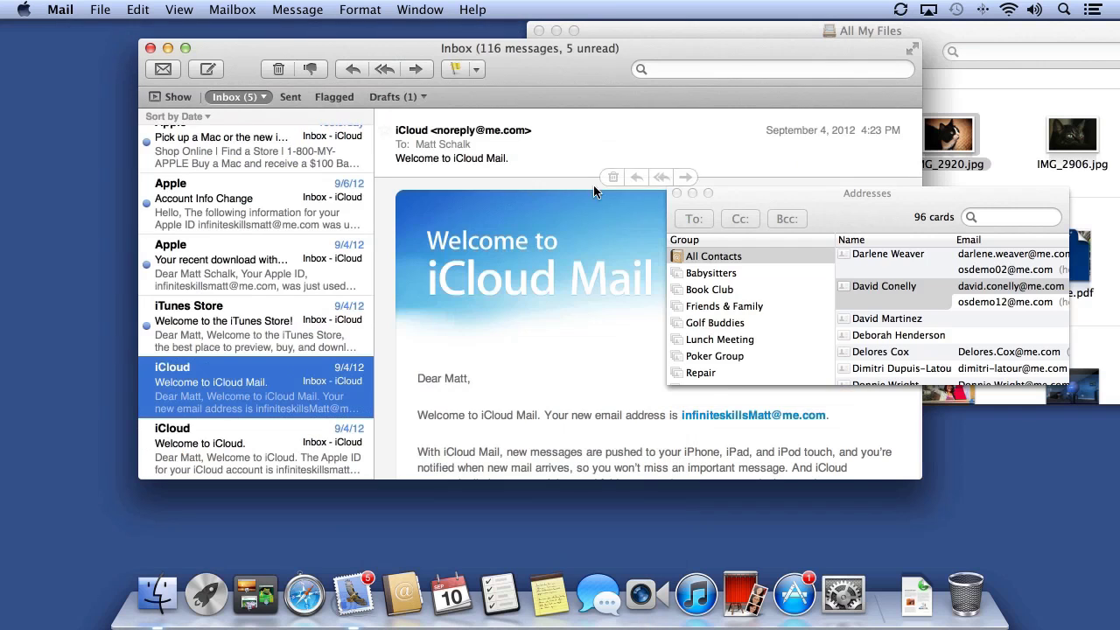
{"action": "left_click", "coordinate": [676, 193]}
{"action": "left_click", "coordinate": [175, 95]}
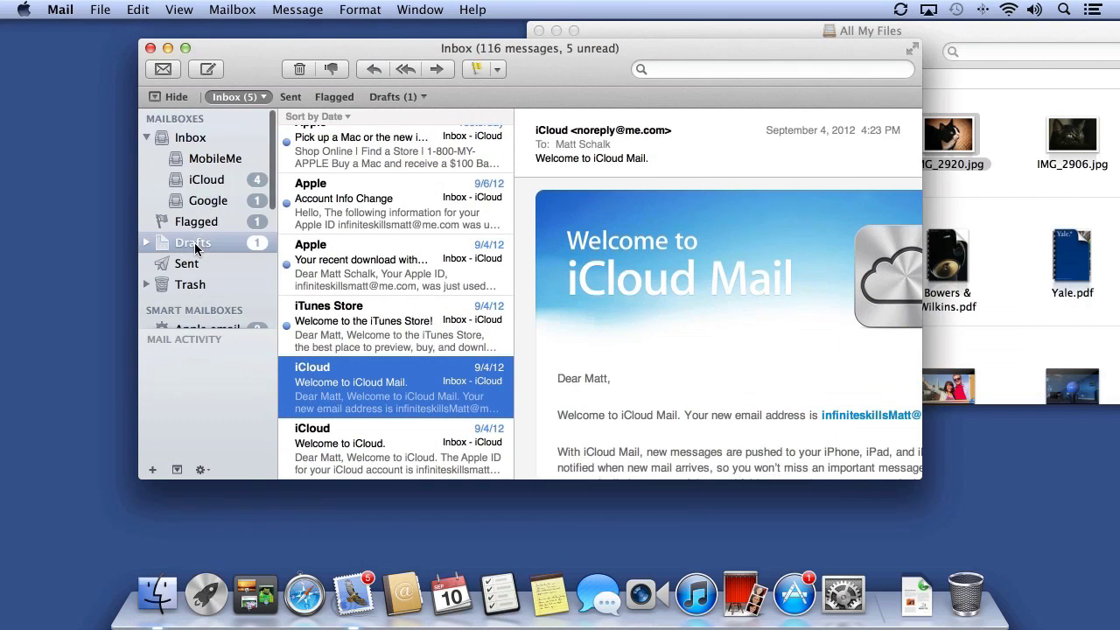
{"action": "left_click", "coordinate": [196, 249]}
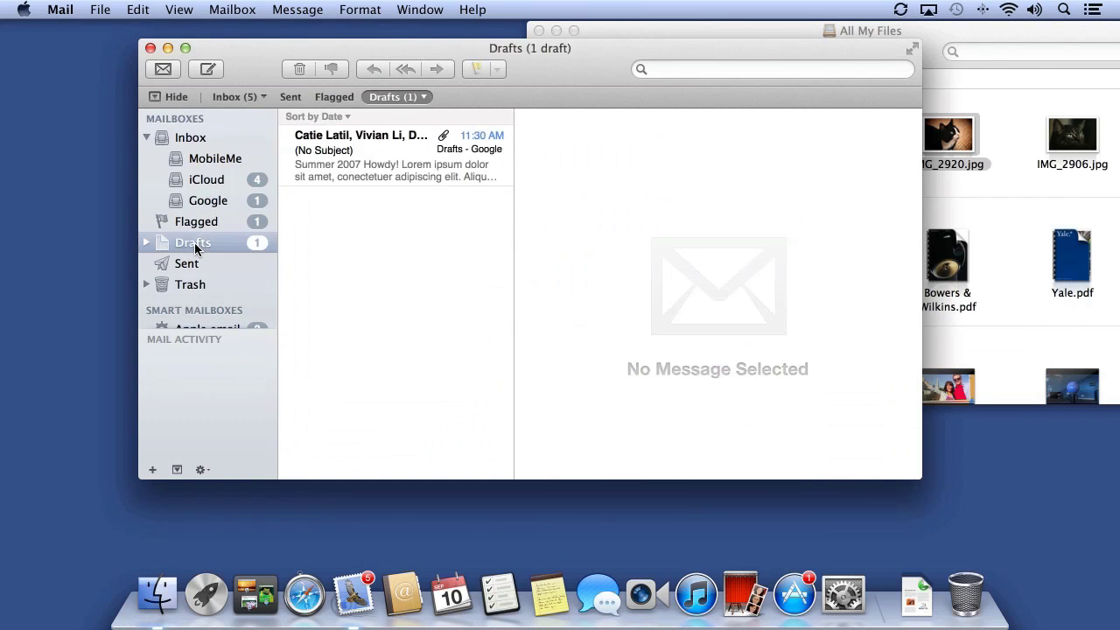
Reopen the no-subject draft to review it, close it, and move the Mail window top-left
{"action": "left_click", "coordinate": [407, 173]}
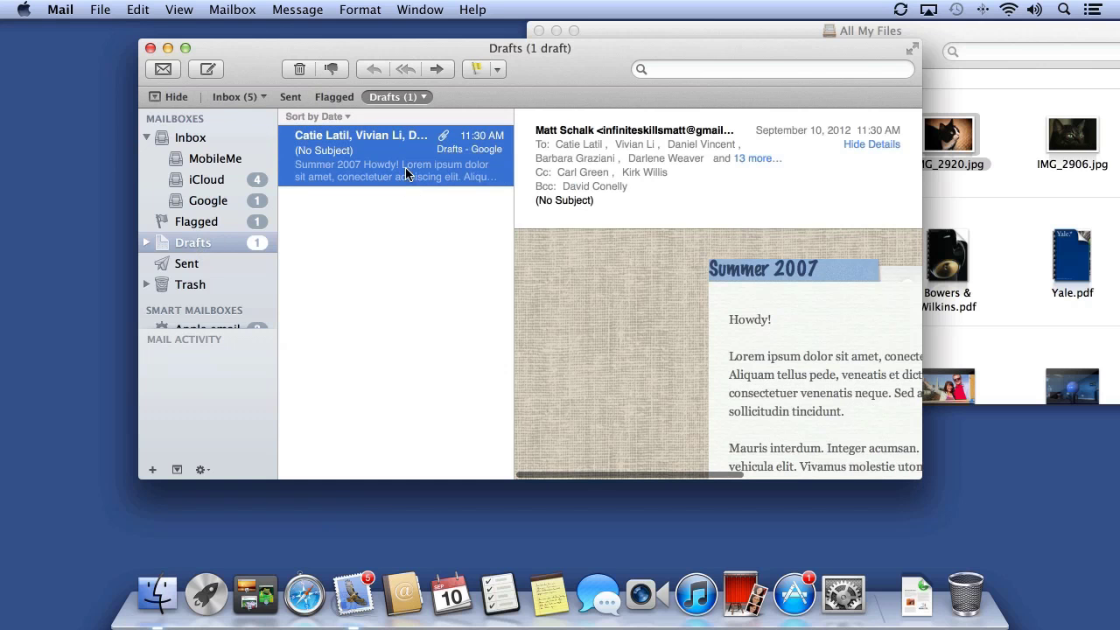
{"action": "double_click", "coordinate": [407, 173]}
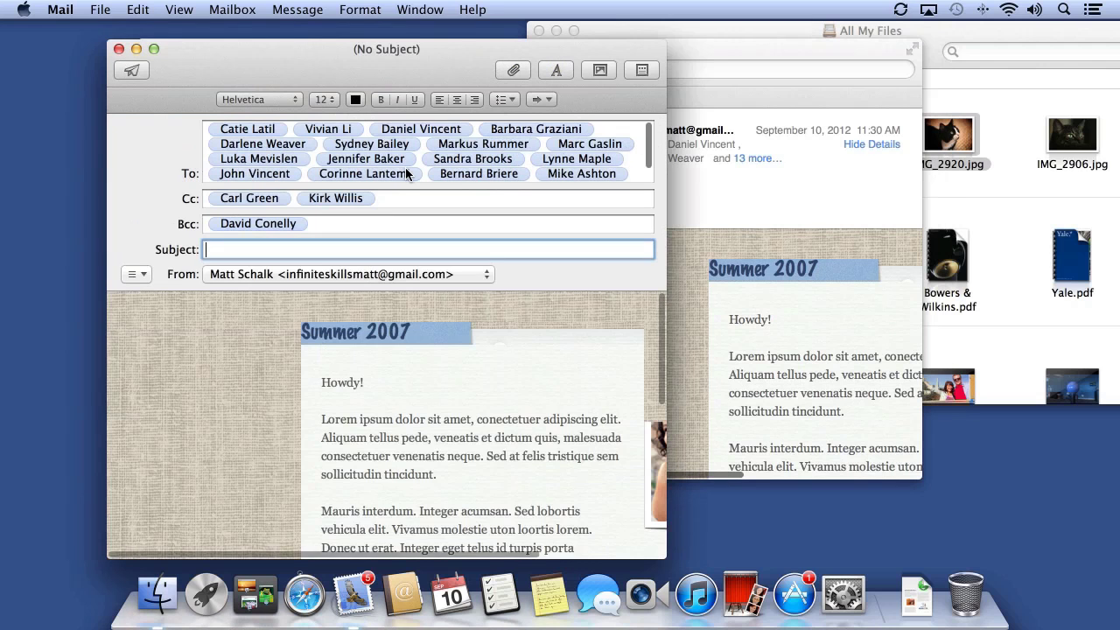
{"action": "scroll", "coordinate": [373, 384], "scroll_direction": "down", "scroll_amount": 2}
{"action": "scroll", "coordinate": [371, 383], "scroll_direction": "down", "scroll_amount": 4}
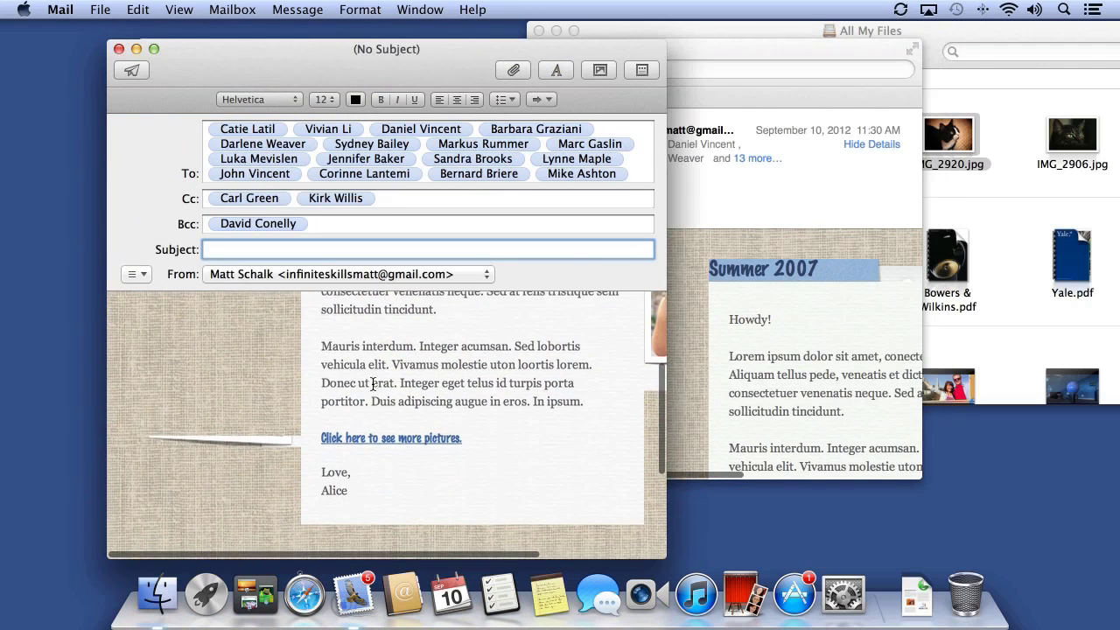
{"action": "scroll", "coordinate": [373, 383], "scroll_direction": "up", "scroll_amount": 5}
{"action": "left_click", "coordinate": [119, 49]}
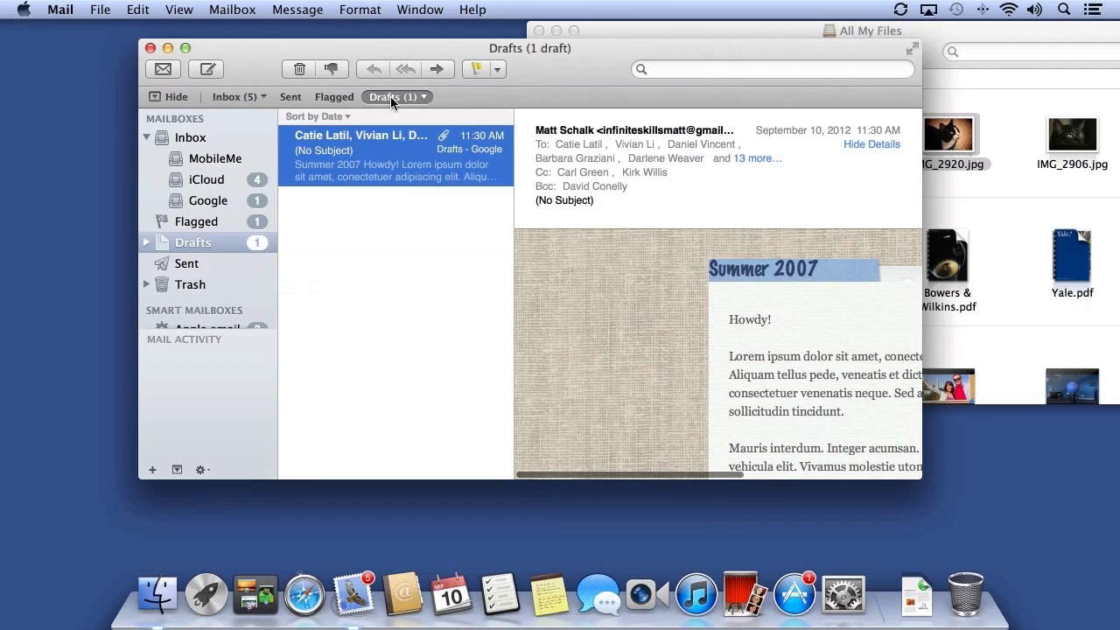
{"action": "double_click", "coordinate": [375, 152]}
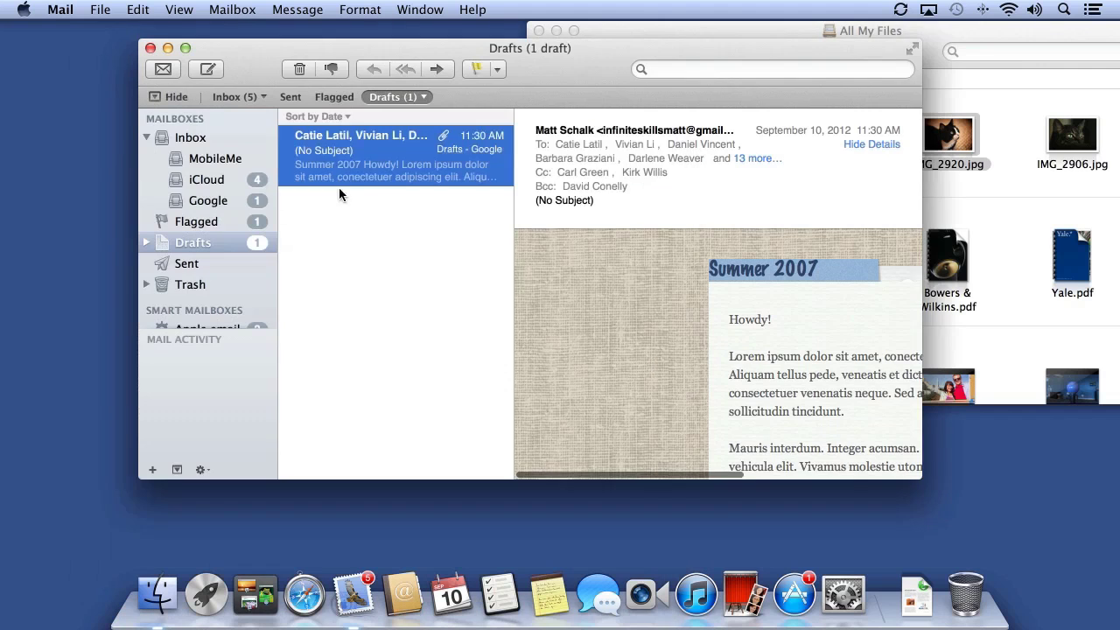
{"action": "left_click", "coordinate": [339, 188]}
{"action": "left_click_drag", "start_coordinate": [573, 73], "coordinate": [449, 54]}
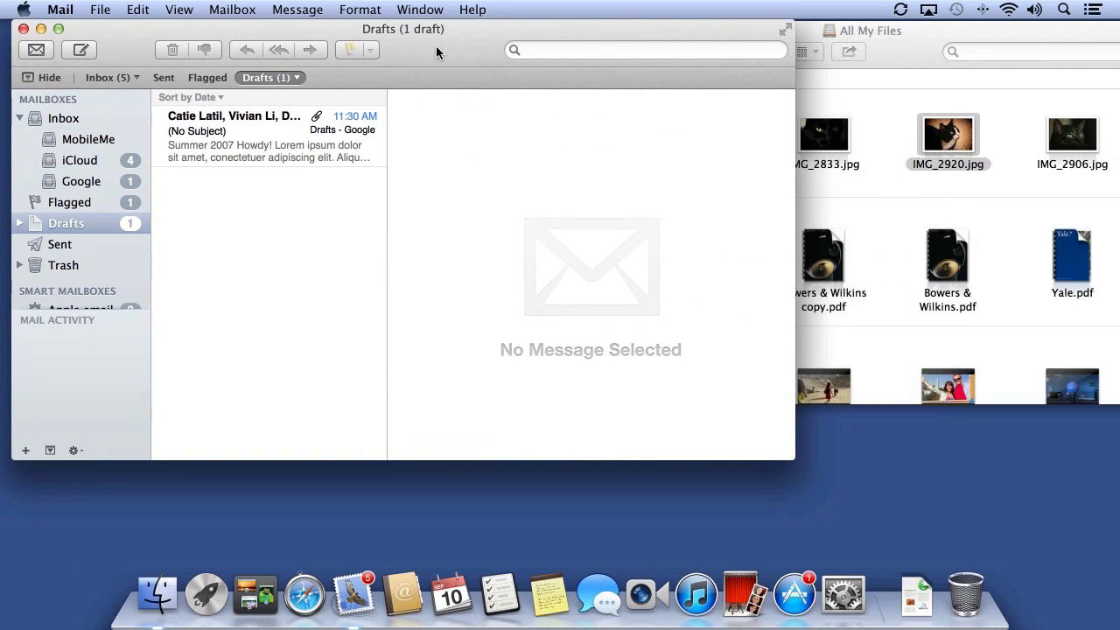
Watch Get Mail in the Activity window, stop the MobileMe fetch, then close Activity
{"action": "left_click", "coordinate": [433, 11]}
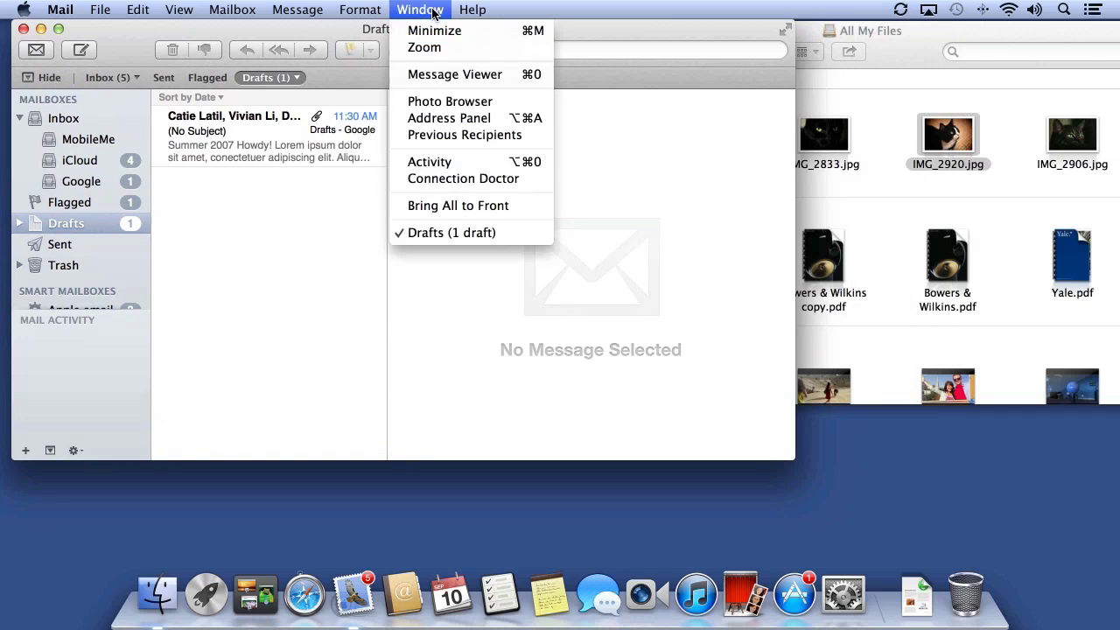
{"action": "left_click", "coordinate": [447, 162]}
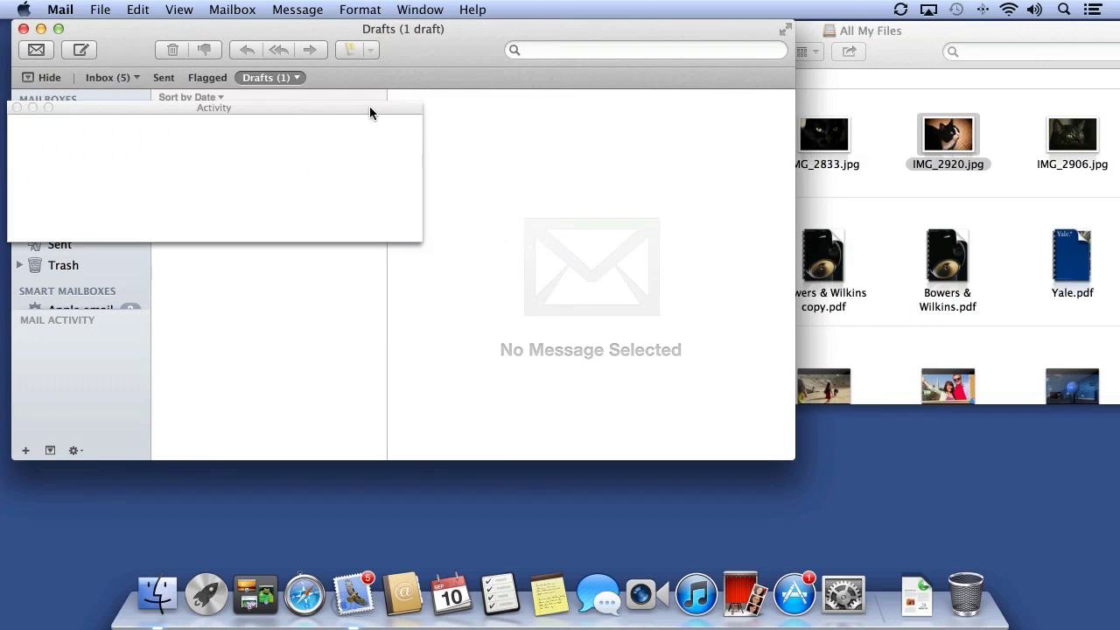
{"action": "left_click_drag", "start_coordinate": [370, 112], "coordinate": [750, 137]}
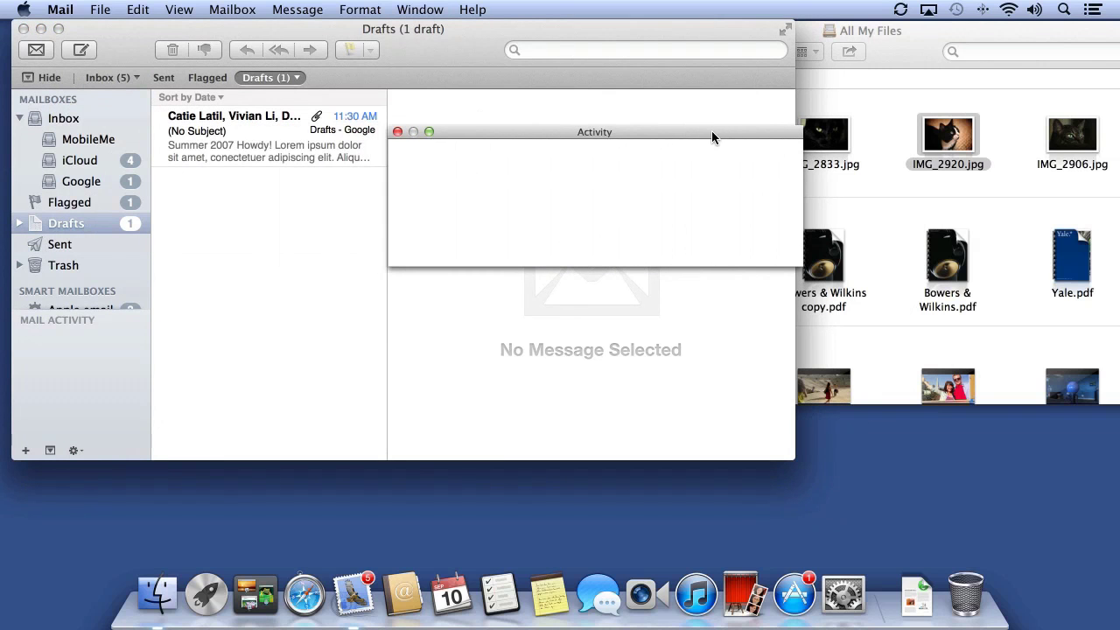
{"action": "left_click", "coordinate": [33, 52]}
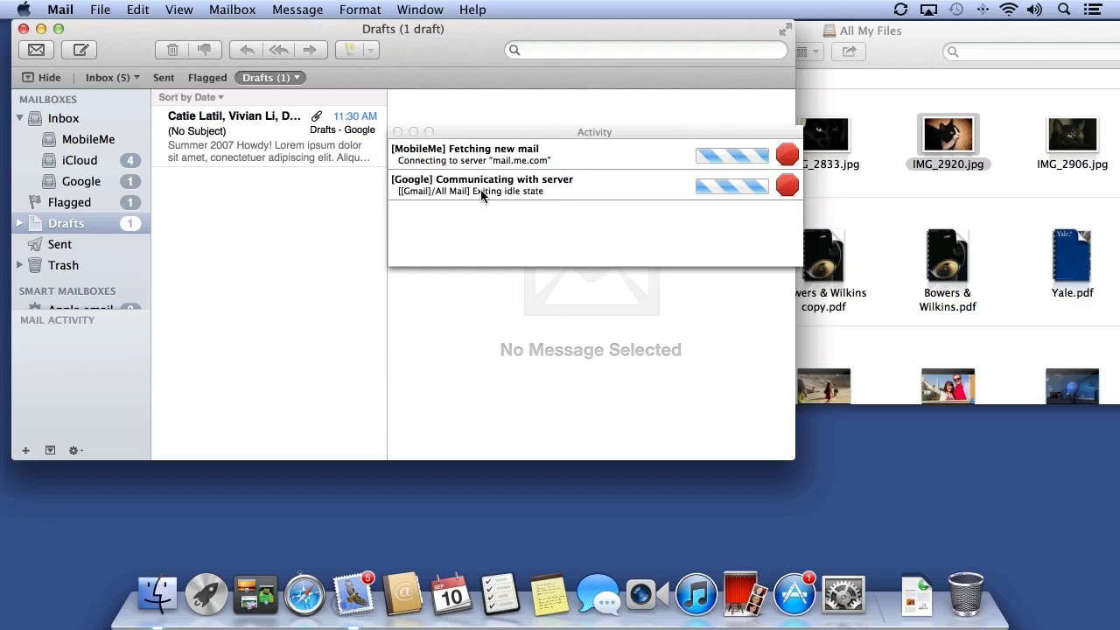
{"action": "left_click", "coordinate": [787, 154]}
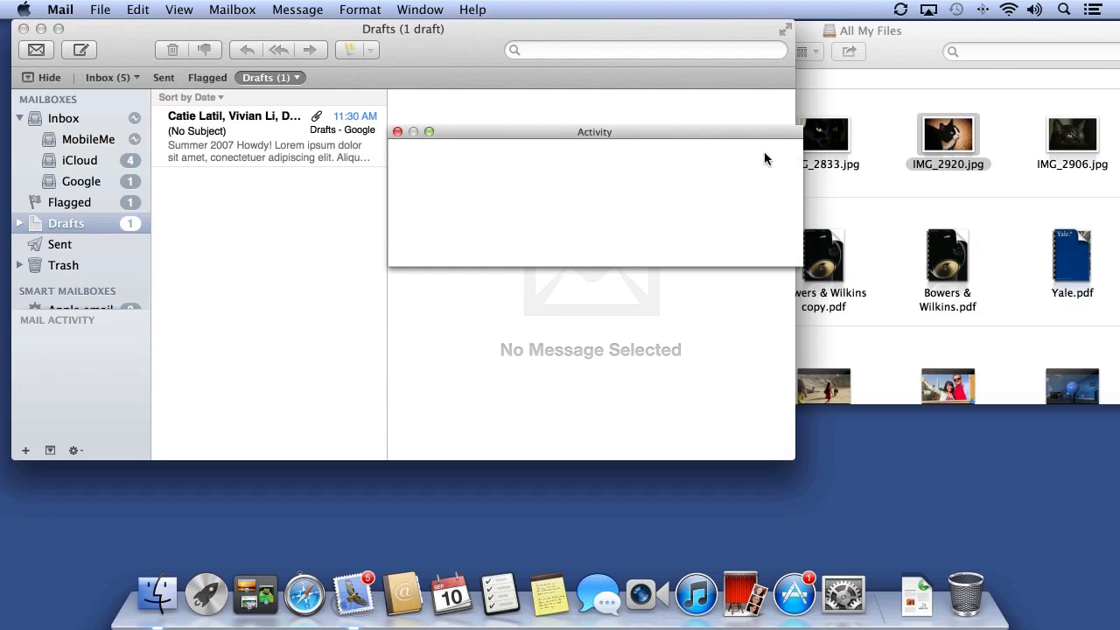
{"action": "left_click", "coordinate": [398, 131]}
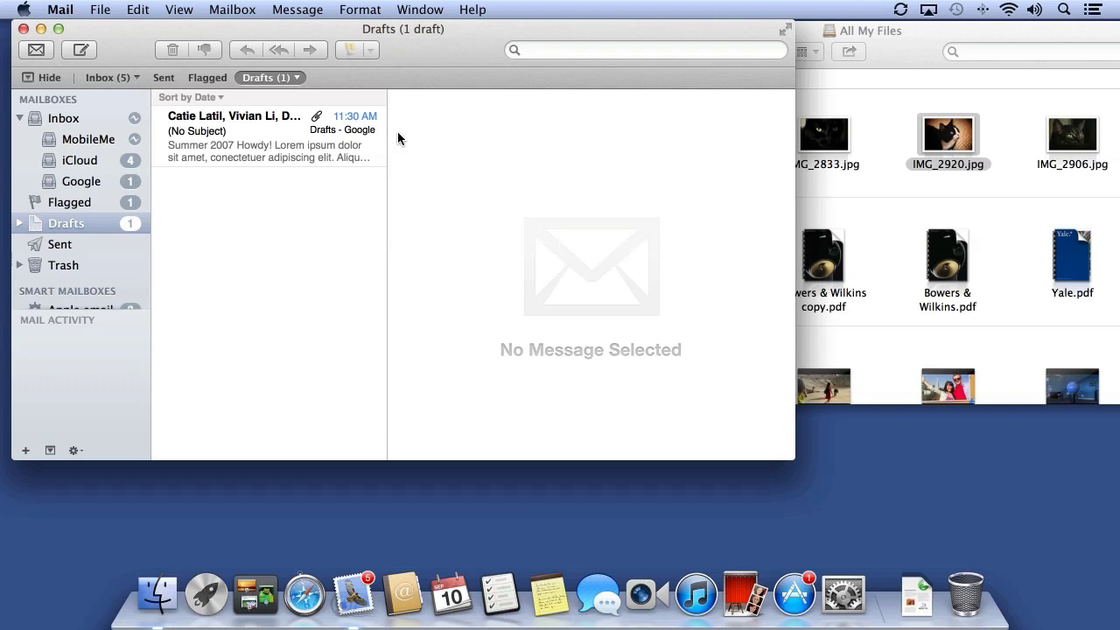
Run Connection Doctor from the MobileMe inbox's offline icon, view its detailed log, then close it
{"action": "left_click", "coordinate": [136, 144]}
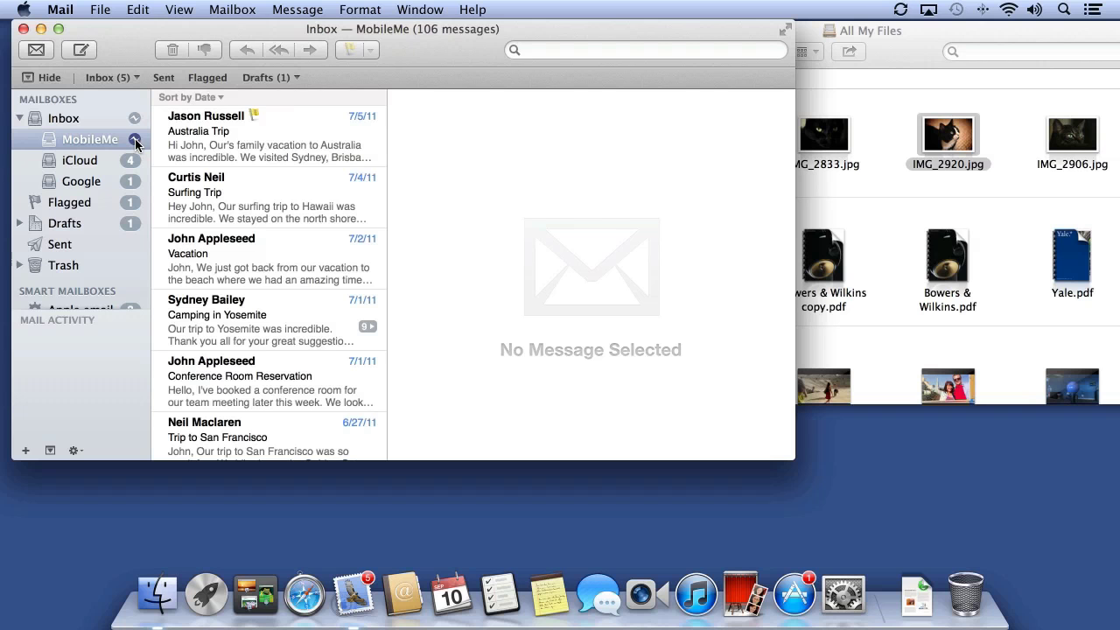
{"action": "left_click", "coordinate": [135, 141]}
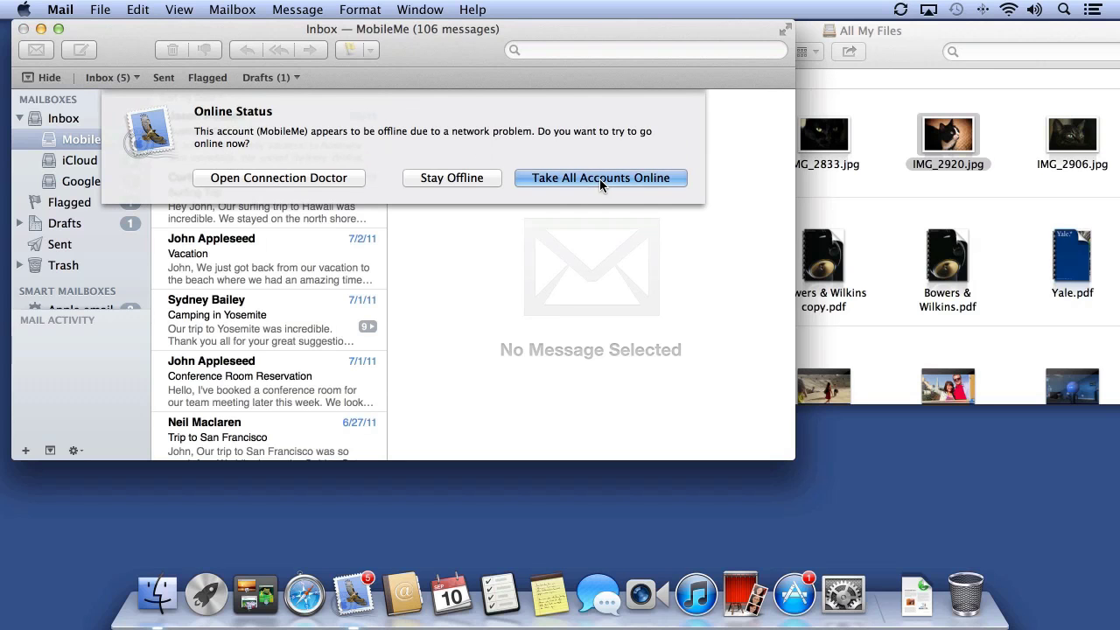
{"action": "left_click", "coordinate": [280, 178]}
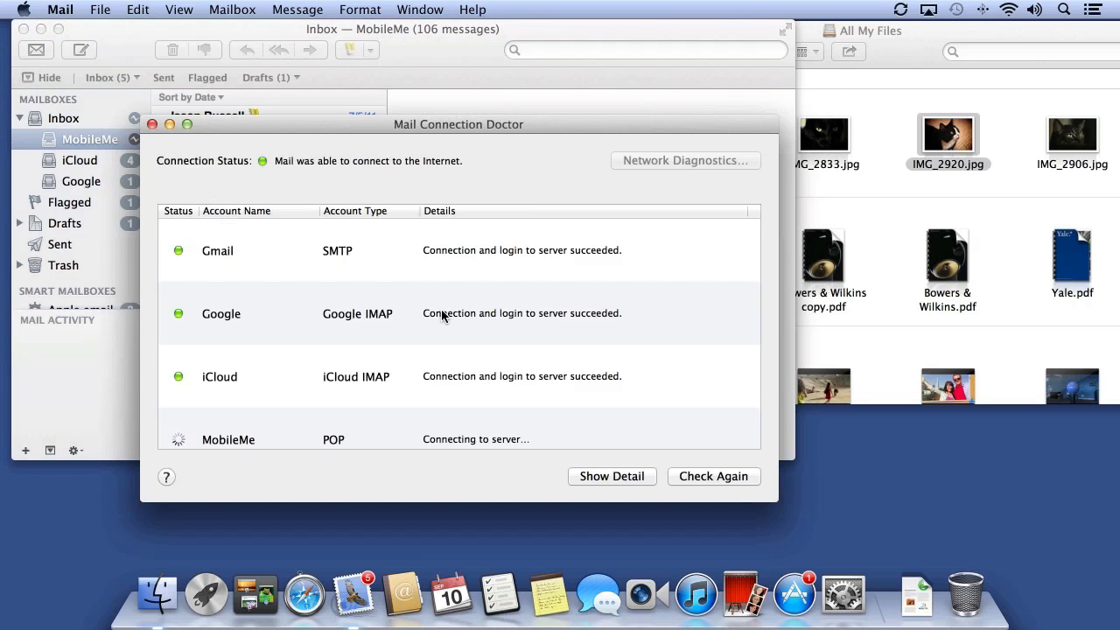
{"action": "scroll", "coordinate": [469, 335], "scroll_direction": "down", "scroll_amount": 2}
{"action": "left_click", "coordinate": [476, 399]}
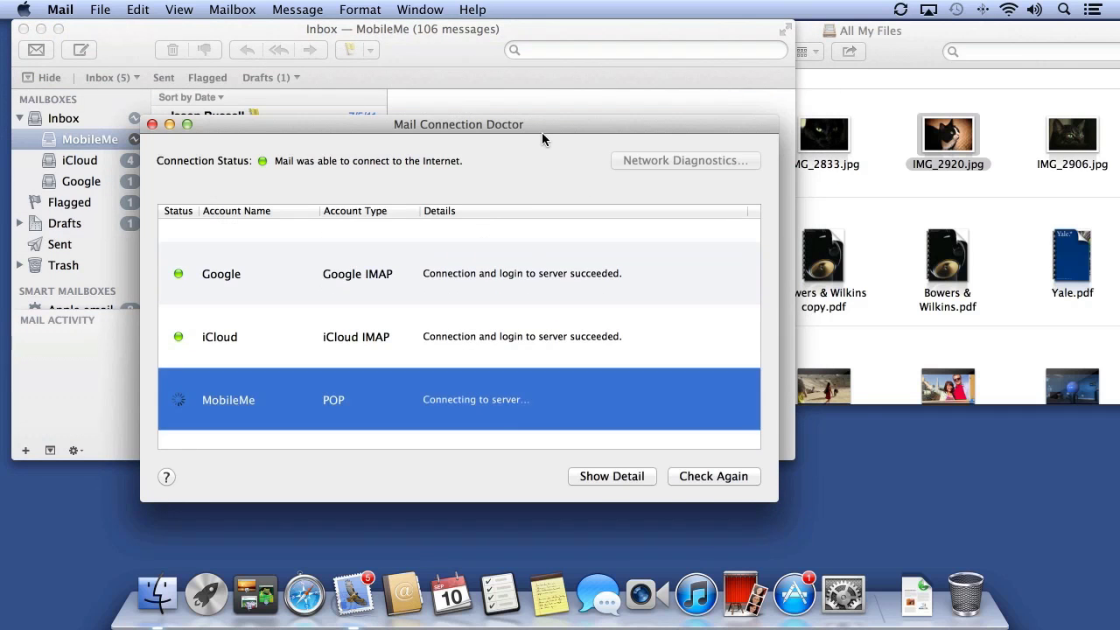
{"action": "left_click_drag", "start_coordinate": [542, 128], "coordinate": [559, 76]}
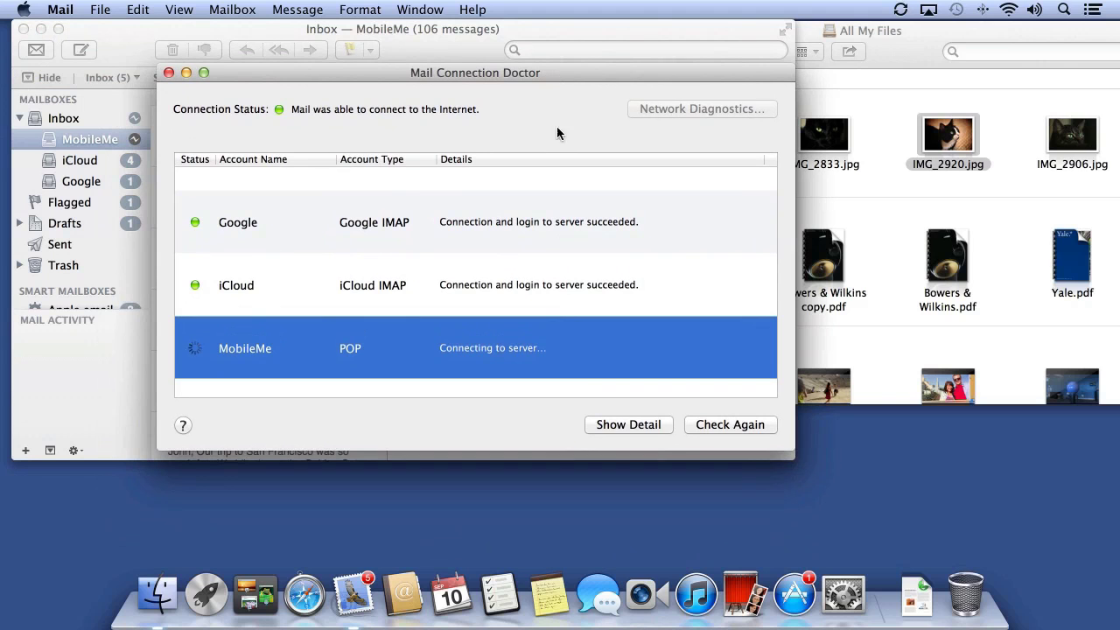
{"action": "left_click", "coordinate": [619, 426]}
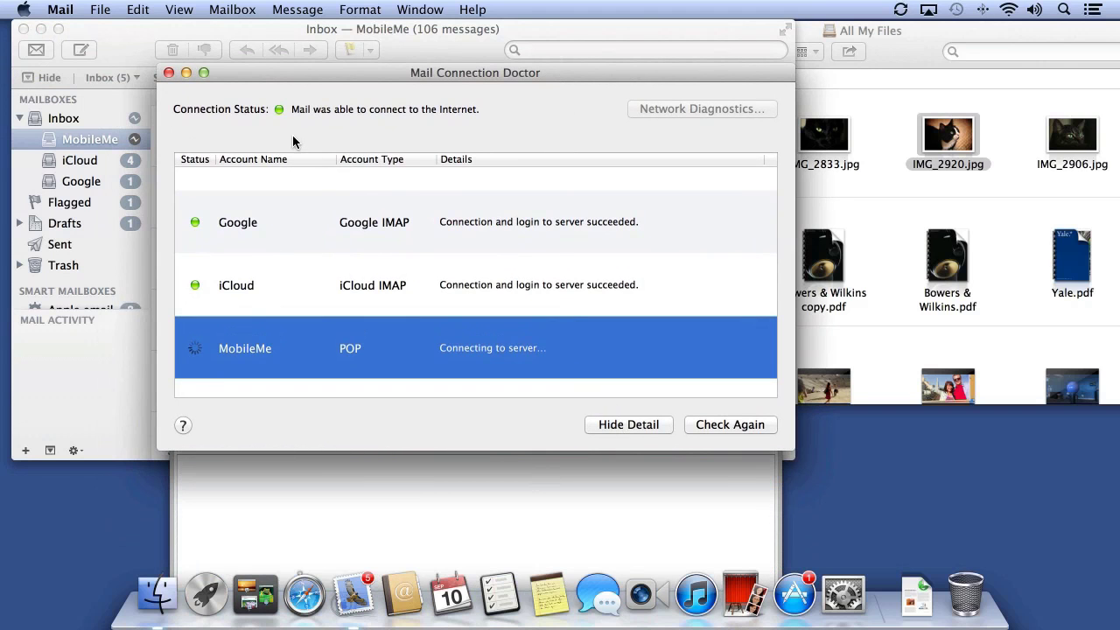
{"action": "left_click", "coordinate": [169, 73]}
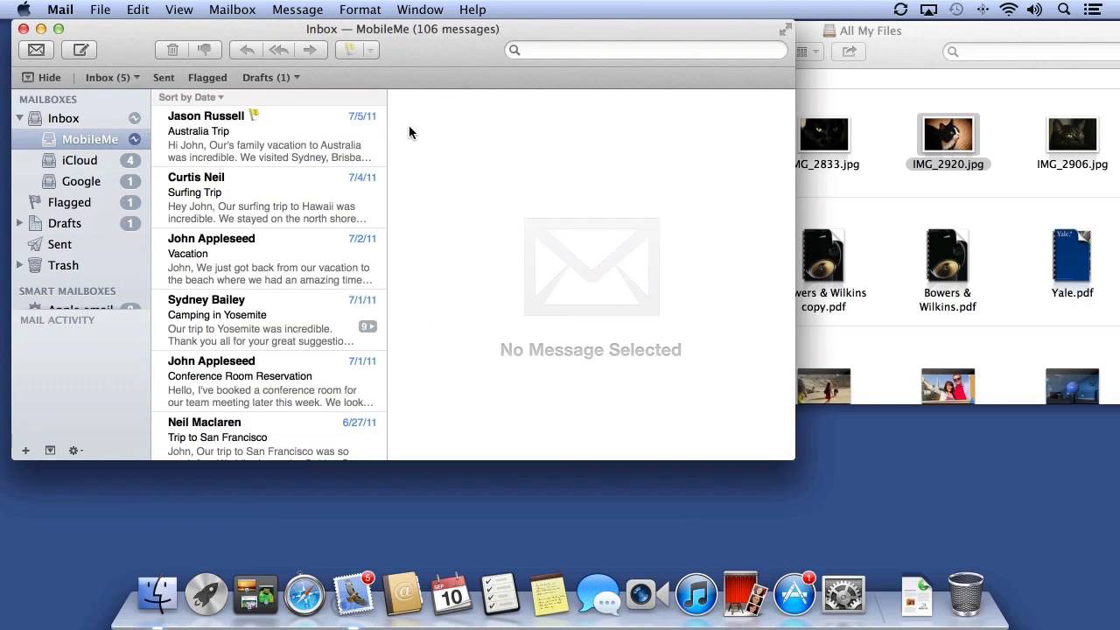
Open Mail Preferences at Accounts and view the MobileMe account's details
{"action": "left_click", "coordinate": [60, 10]}
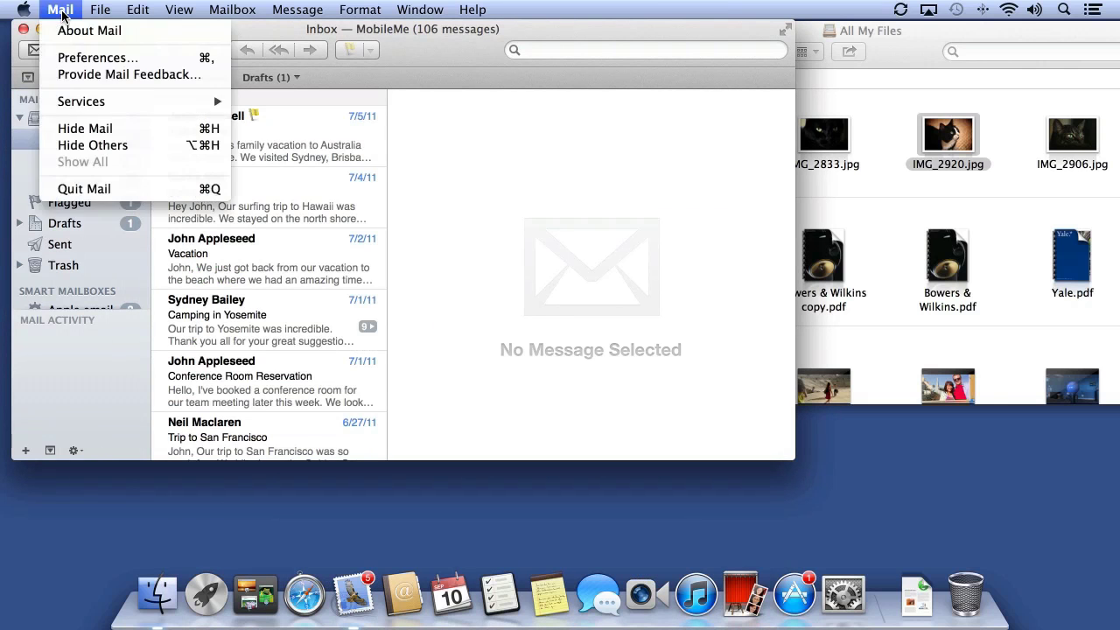
{"action": "left_click", "coordinate": [70, 59]}
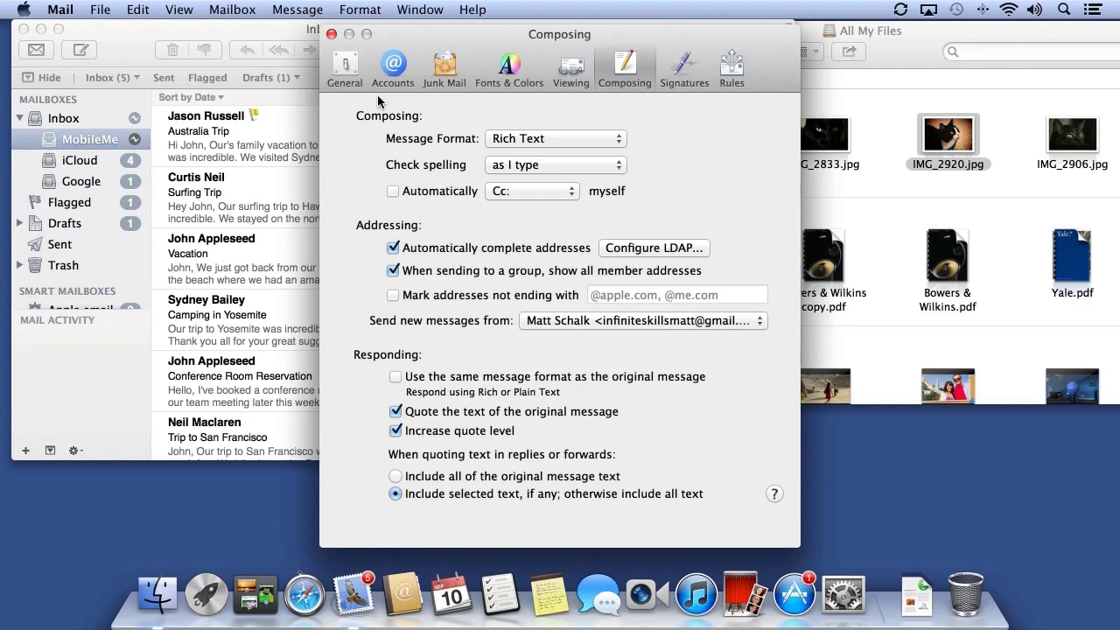
{"action": "left_click", "coordinate": [385, 71]}
{"action": "left_click", "coordinate": [399, 200]}
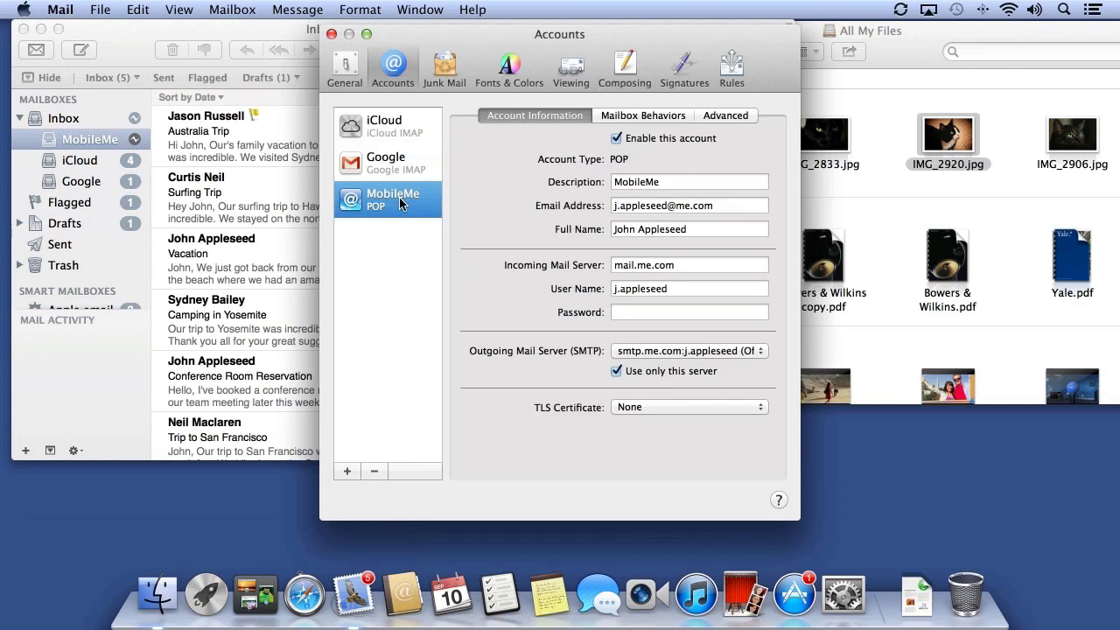
{"action": "left_click", "coordinate": [631, 311]}
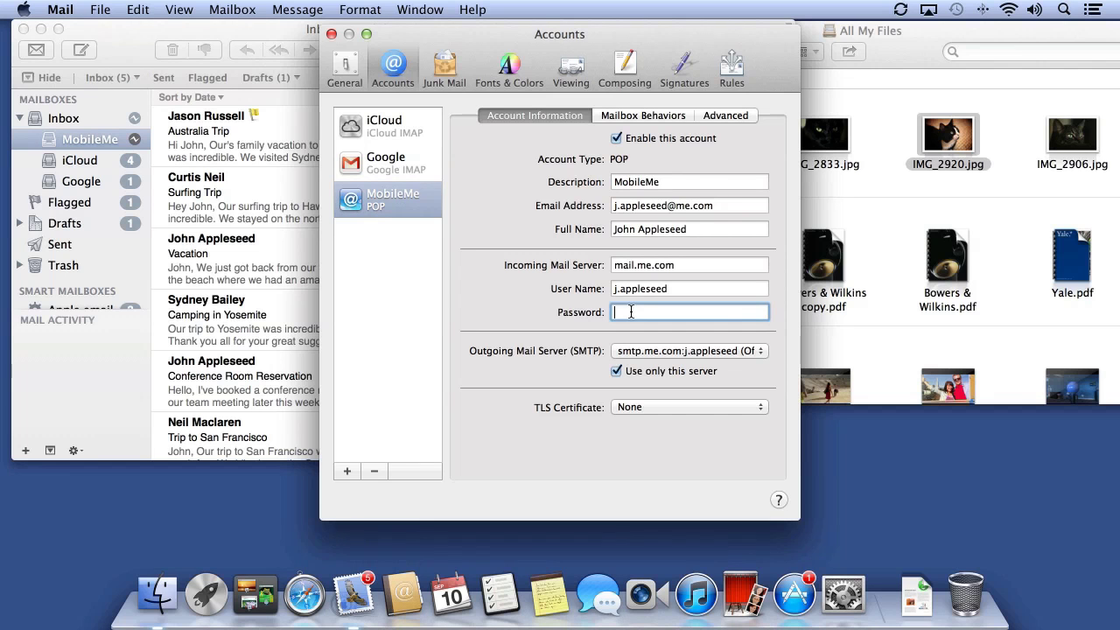
Review the Google account's Mailbox Behaviors and Advanced tabs, leaving offline message copies unchanged
{"action": "left_click", "coordinate": [377, 163]}
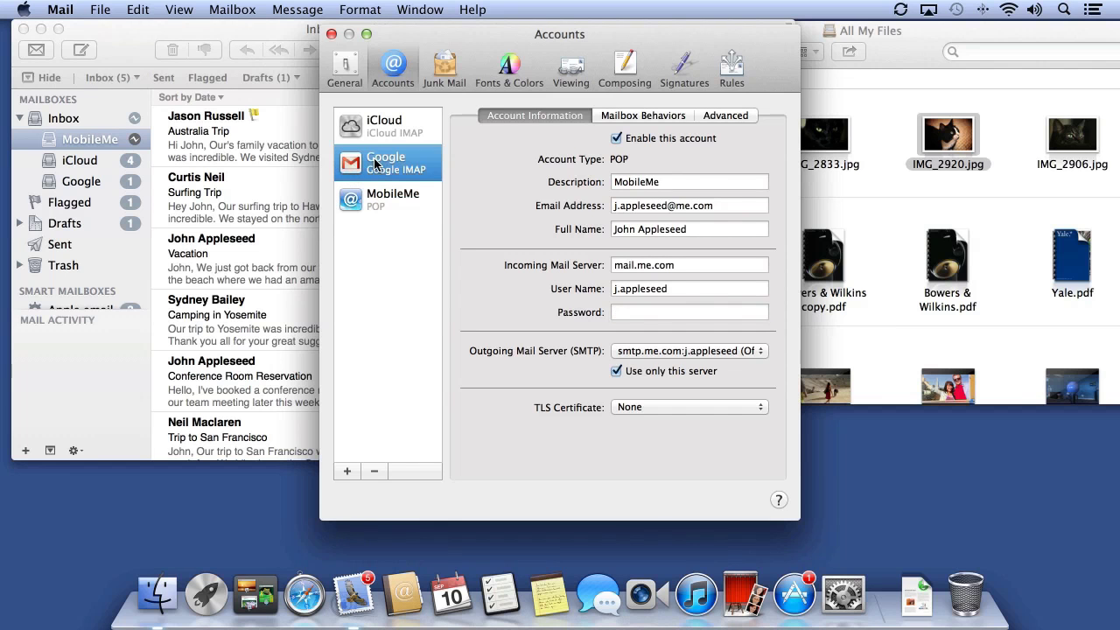
{"action": "left_click", "coordinate": [645, 117]}
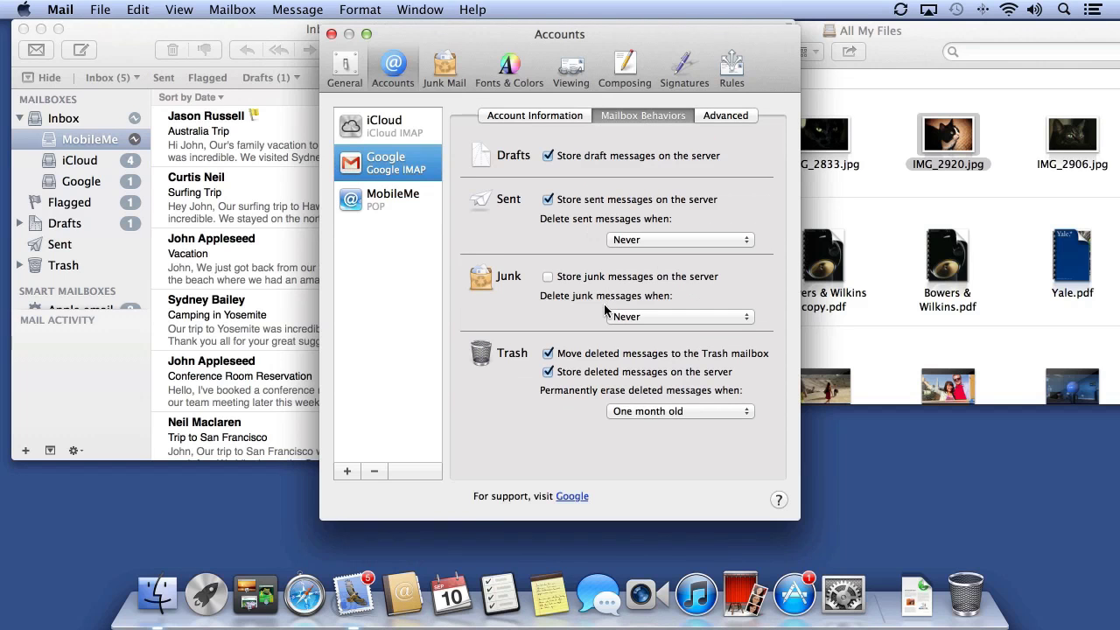
{"action": "left_click", "coordinate": [746, 116]}
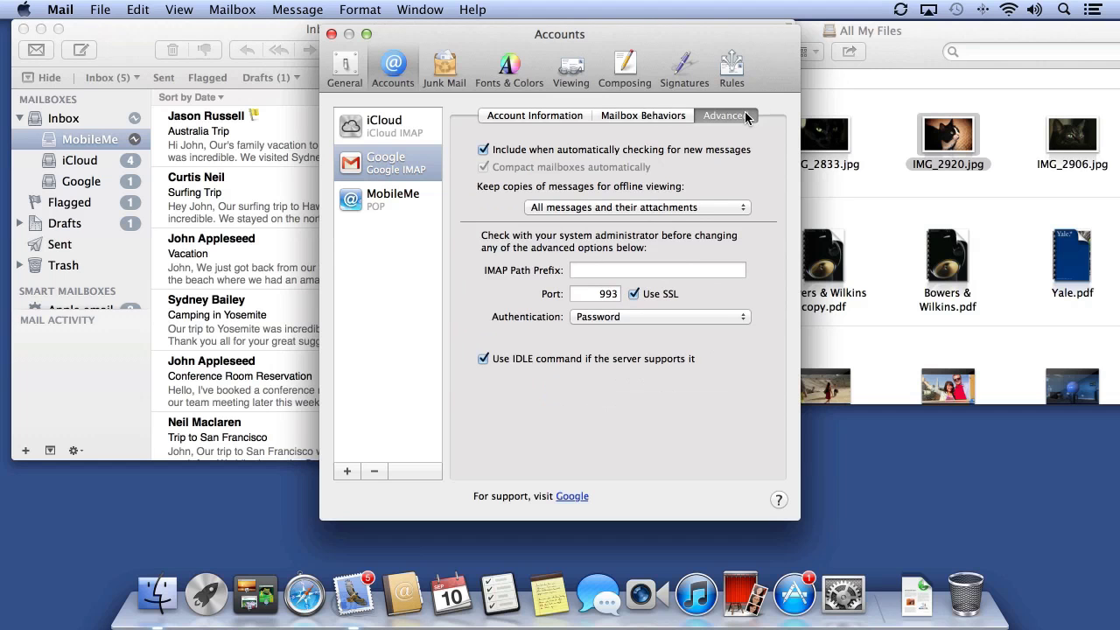
{"action": "left_click", "coordinate": [546, 210]}
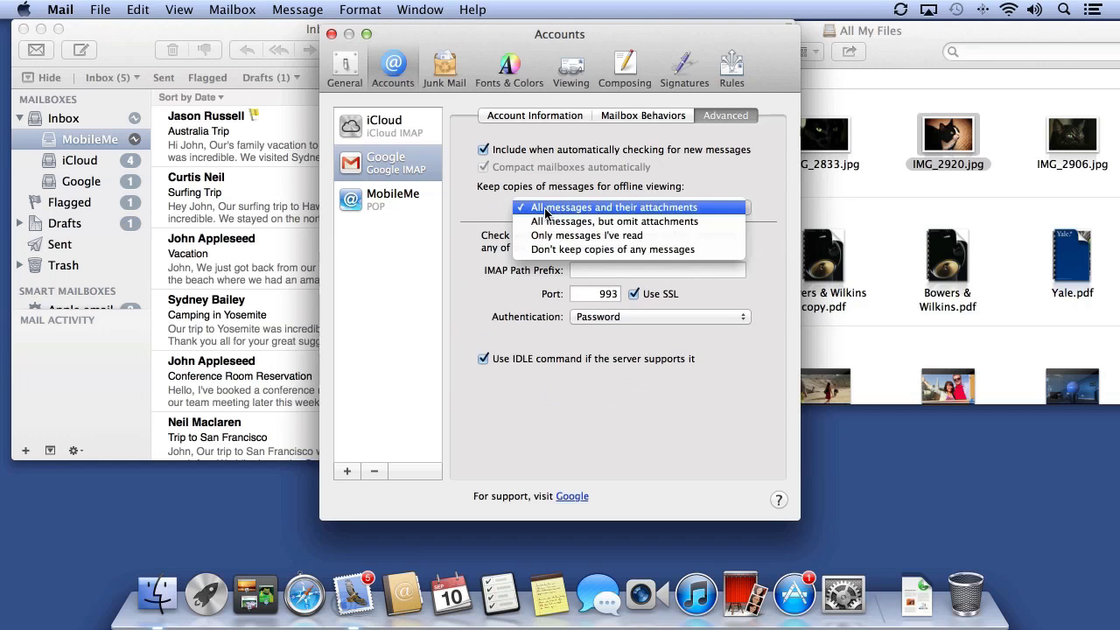
{"action": "left_click", "coordinate": [481, 217]}
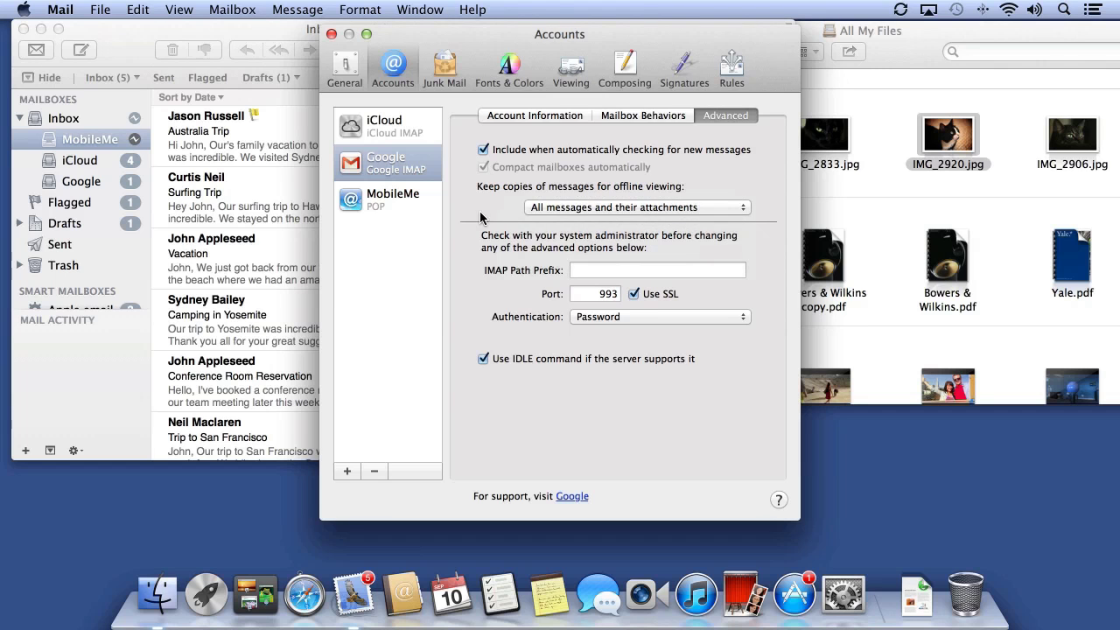
{"action": "left_click", "coordinate": [351, 75]}
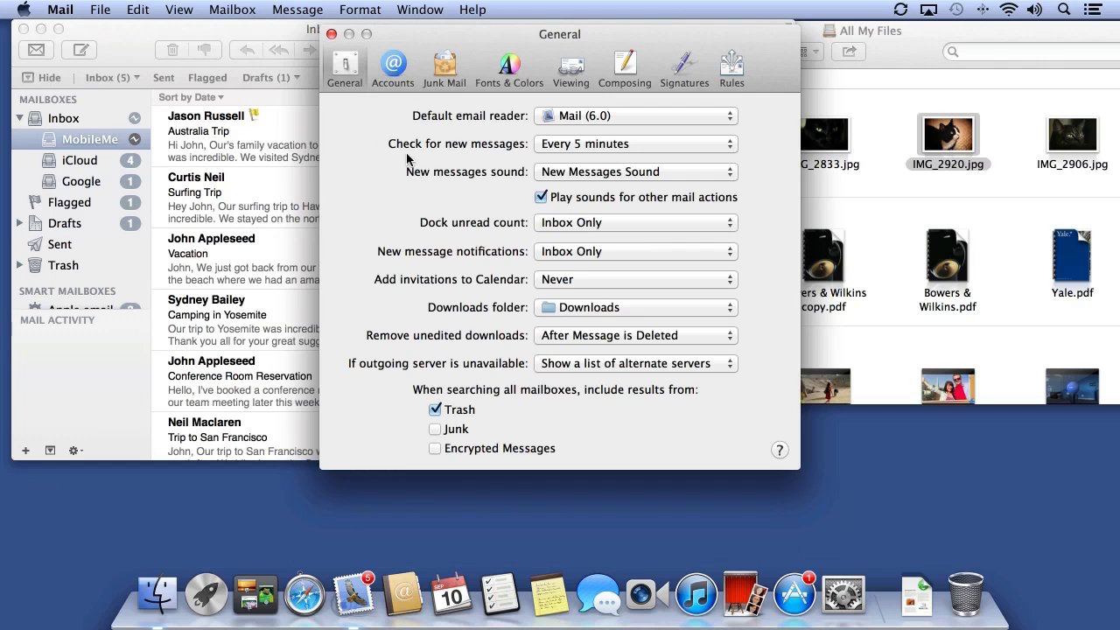
Keep the new-mail check interval and make the Dock unread count cover All Mailboxes
{"action": "left_click", "coordinate": [580, 145]}
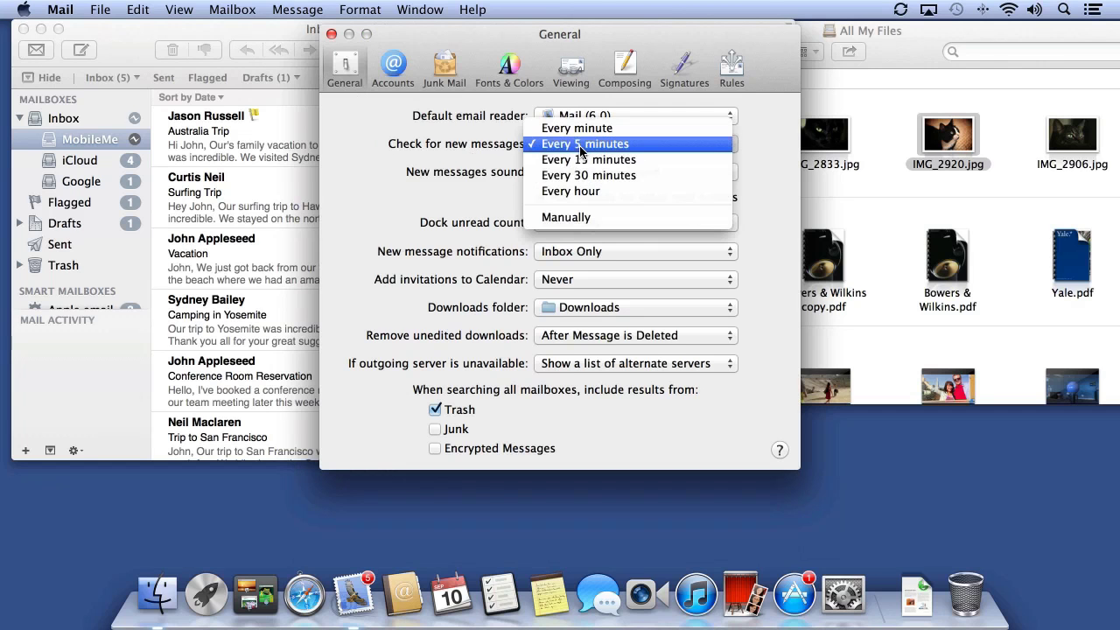
{"action": "left_click", "coordinate": [481, 158]}
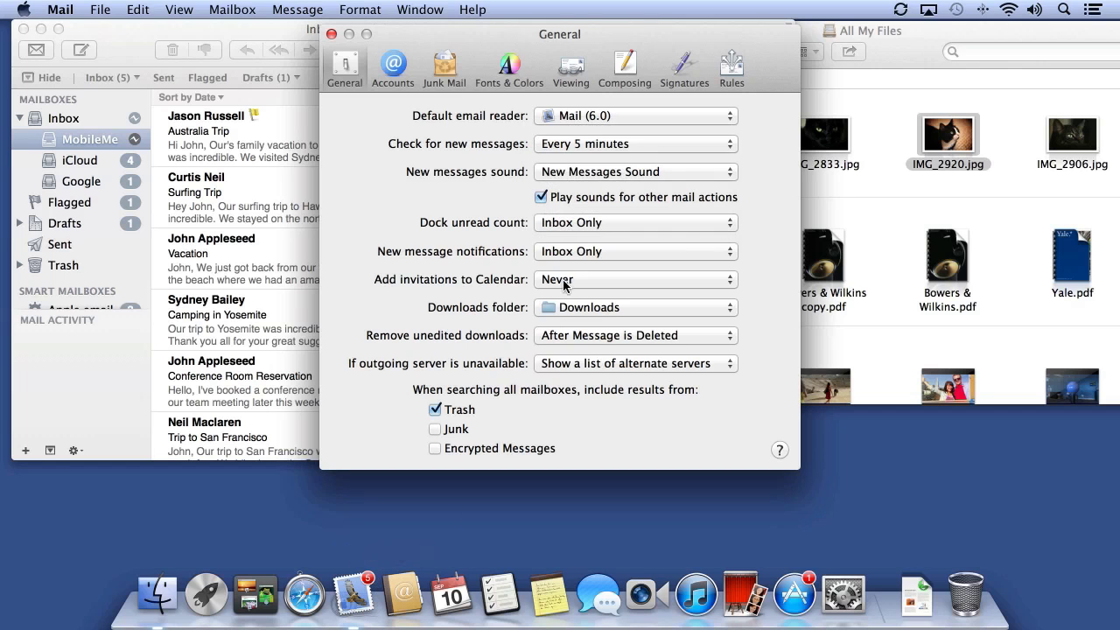
{"action": "left_click", "coordinate": [569, 224]}
{"action": "left_click", "coordinate": [564, 239]}
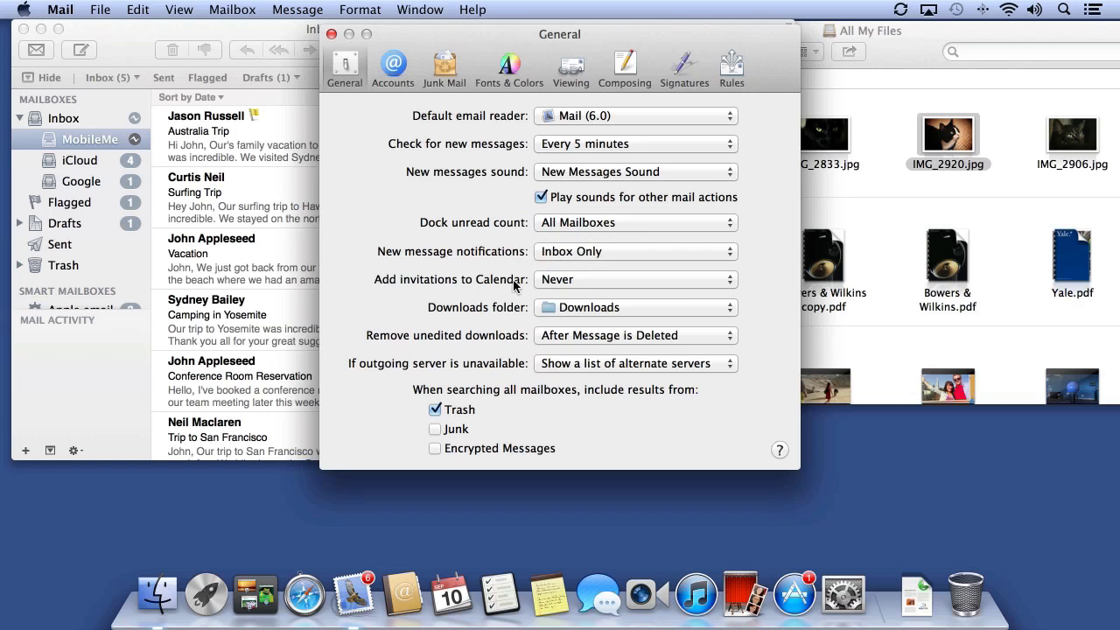
Add invitations to Calendar Automatically, then review the Composing and Signatures preferences
{"action": "left_click", "coordinate": [589, 278]}
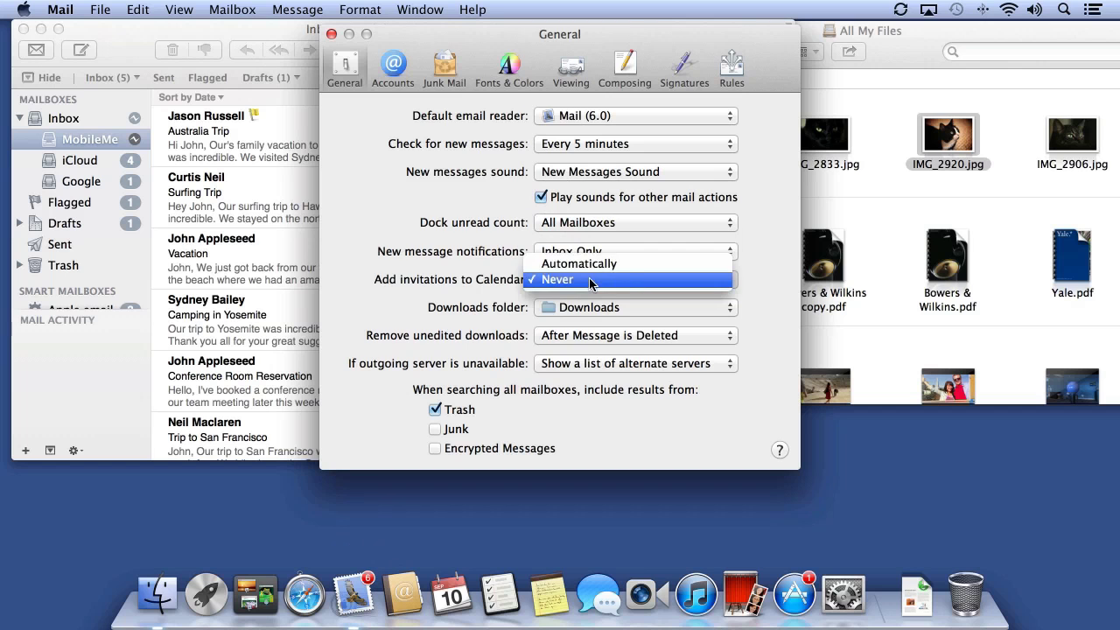
{"action": "left_click", "coordinate": [591, 261]}
{"action": "left_click", "coordinate": [624, 70]}
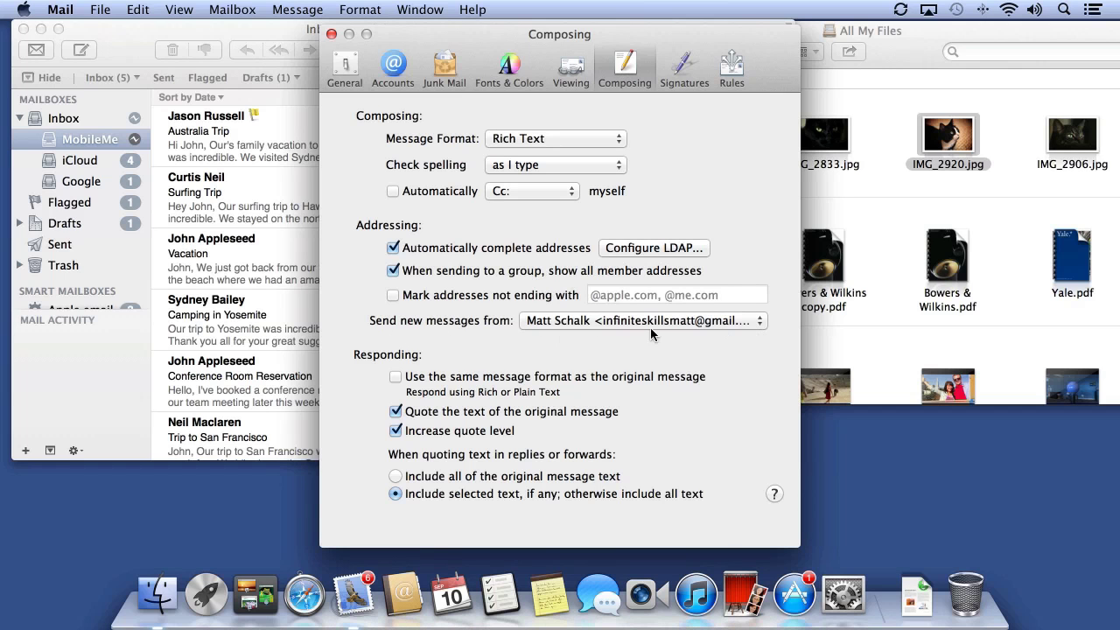
{"action": "left_click", "coordinate": [686, 72]}
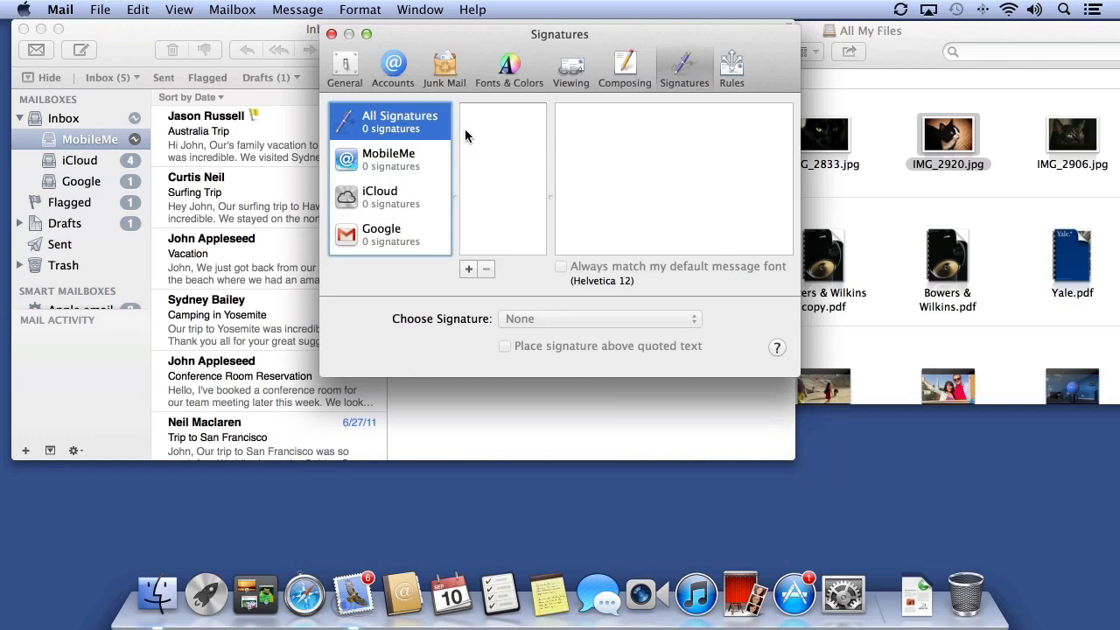
Add a signature named 'Google Signature' with three lines: the sender's name, 'infiniteskills' and their e-mail address
{"action": "left_click", "coordinate": [469, 269]}
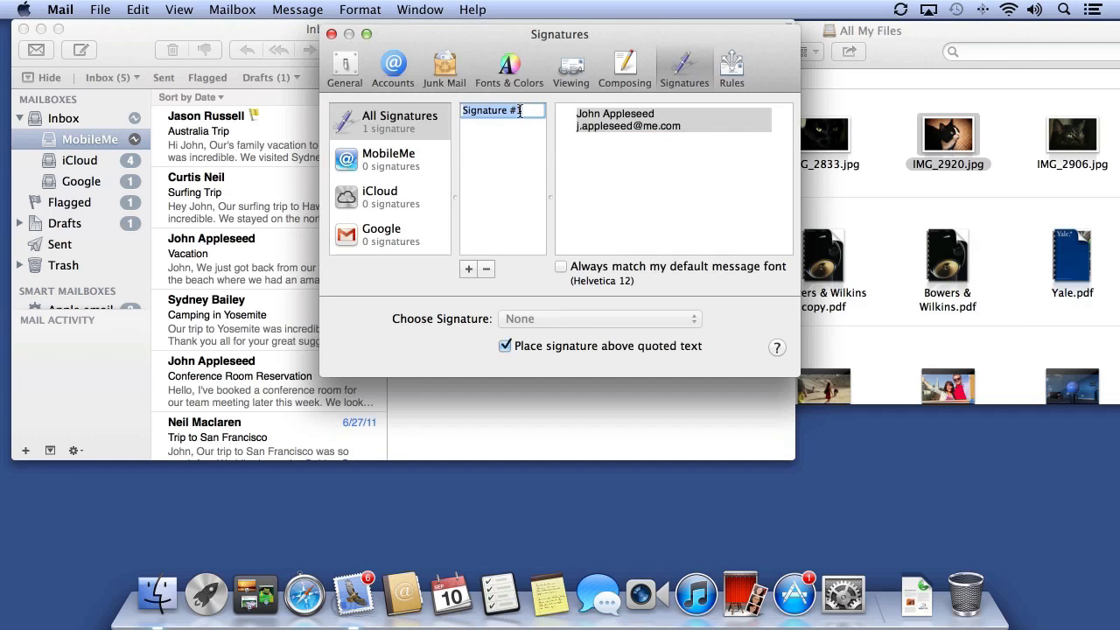
{"action": "type", "text": "Google Signature"}
{"action": "left_click", "coordinate": [630, 143]}
{"action": "left_click_drag", "start_coordinate": [696, 138], "coordinate": [537, 105]}
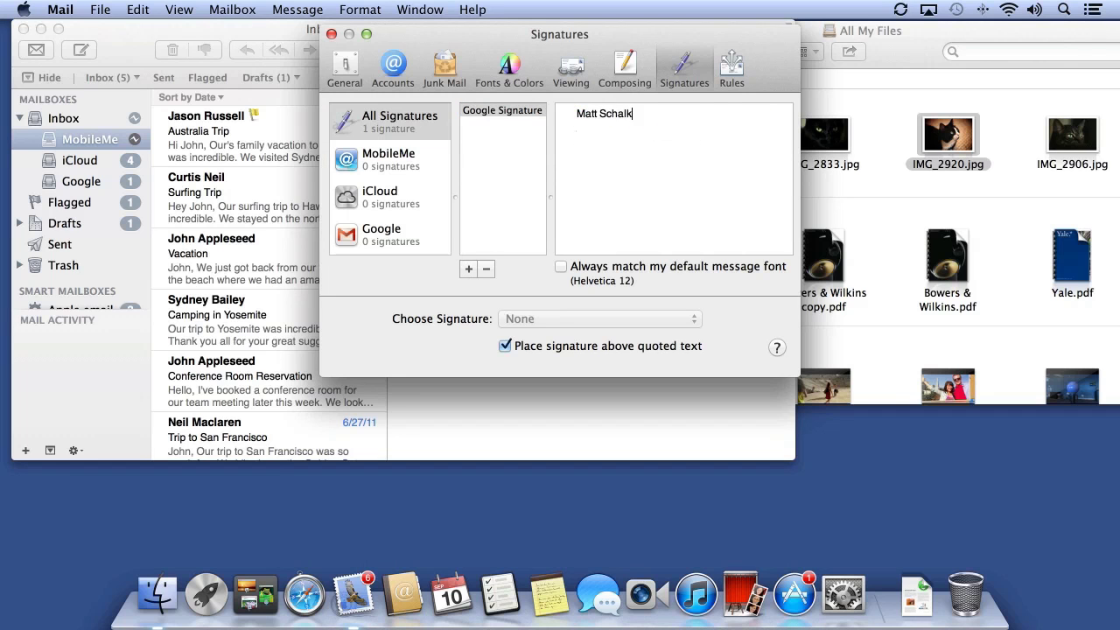
{"action": "key", "text": "Return"}
{"action": "key", "text": "Return"}
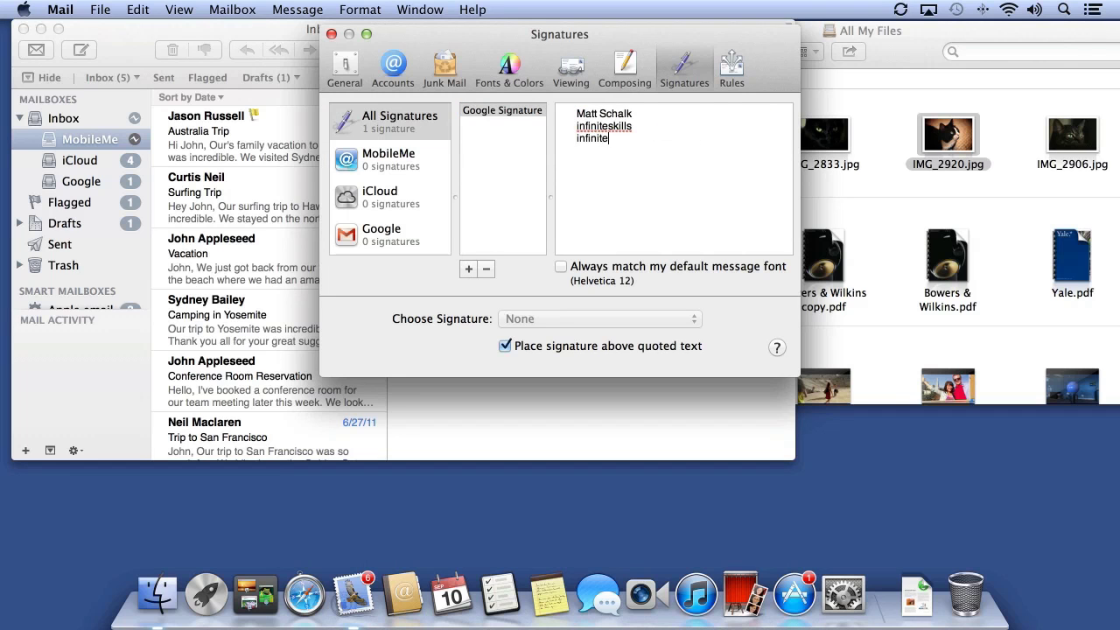
{"action": "key", "text": "Return"}
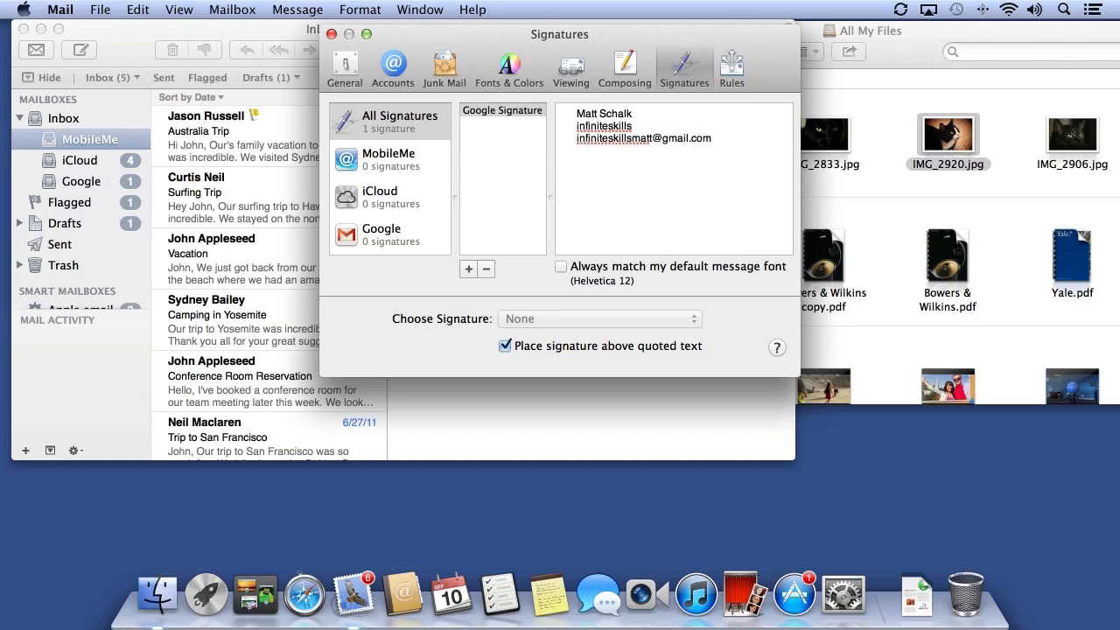
Assign Google Signature to the Google account as its default, then close Preferences
{"action": "left_click", "coordinate": [519, 138]}
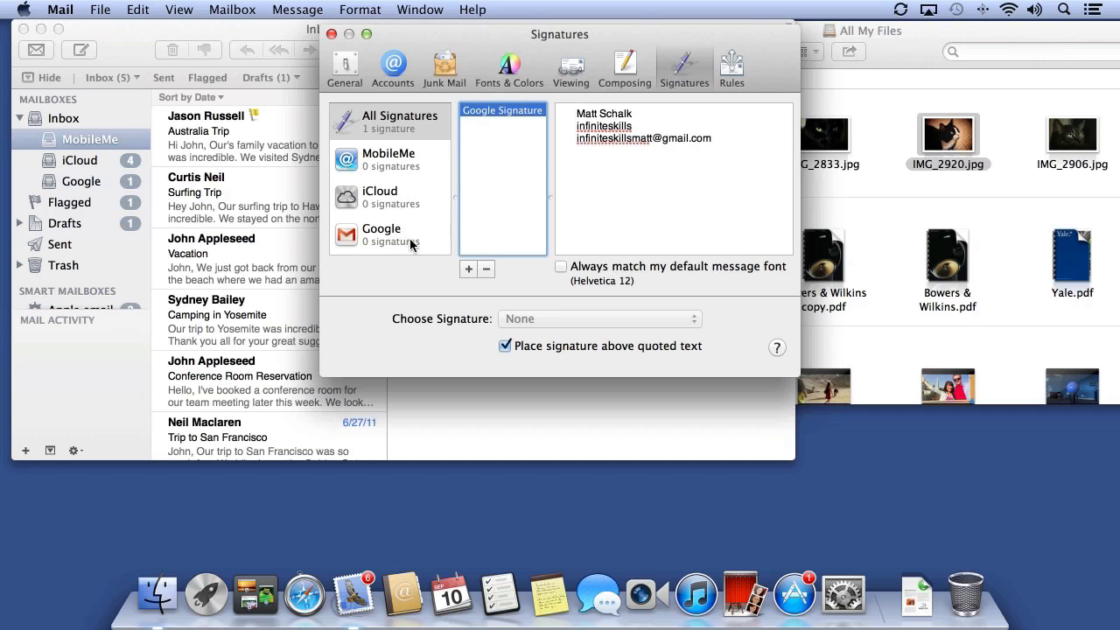
{"action": "mouse_move", "coordinate": [485, 109]}
{"action": "left_mouse_down"}
{"action": "mouse_move", "coordinate": [394, 162]}
{"action": "mouse_move", "coordinate": [381, 236]}
{"action": "left_mouse_up"}
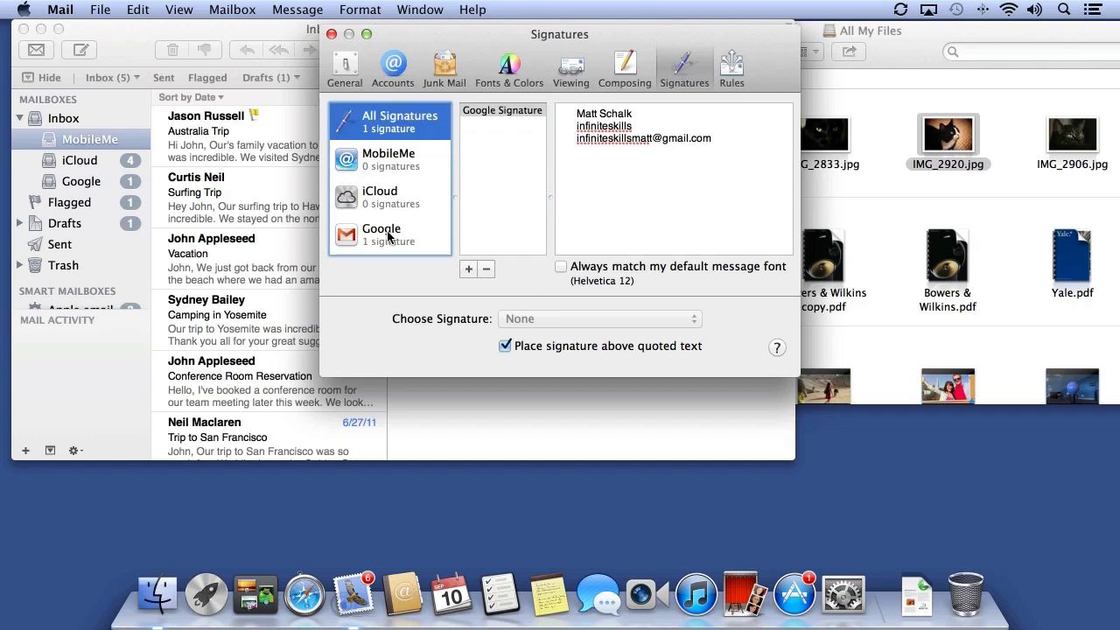
{"action": "left_click", "coordinate": [380, 237]}
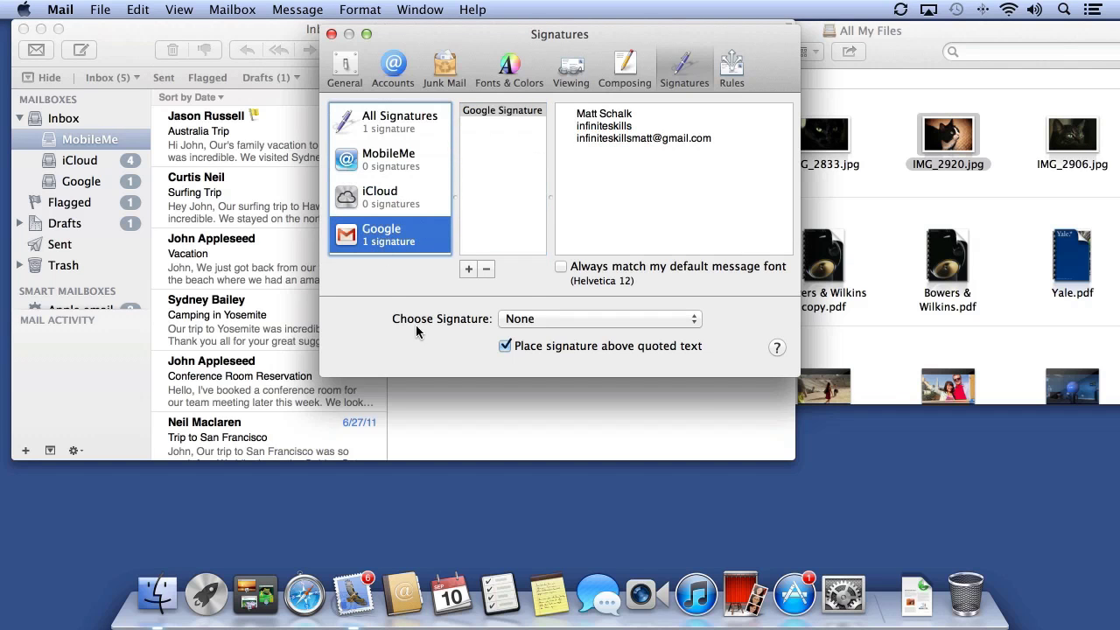
{"action": "left_click", "coordinate": [518, 321]}
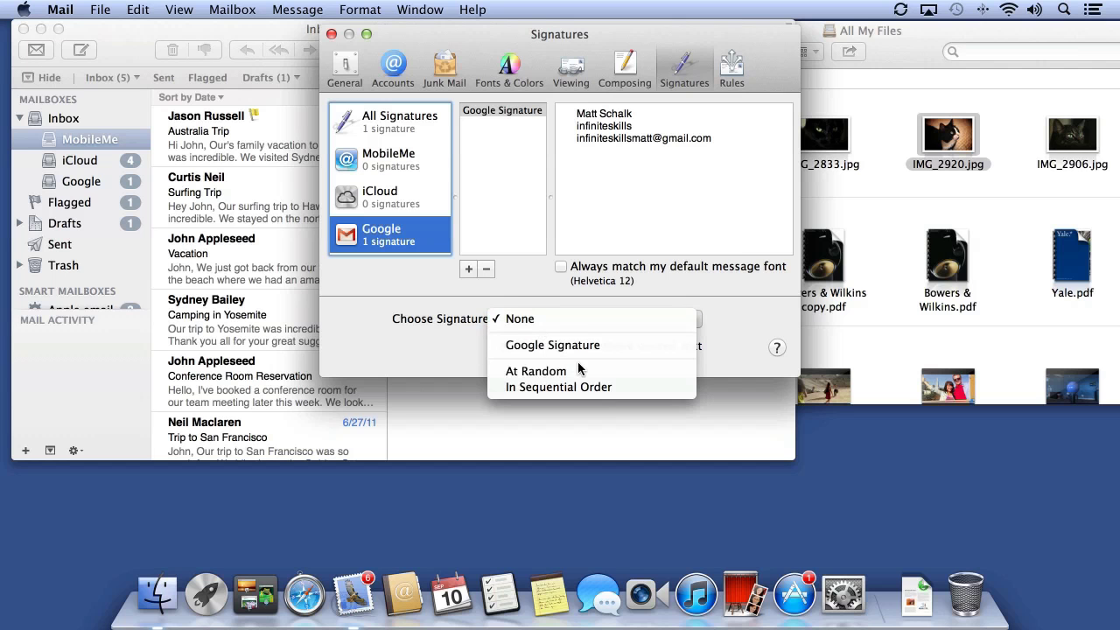
{"action": "left_click", "coordinate": [553, 345]}
{"action": "left_click", "coordinate": [332, 34]}
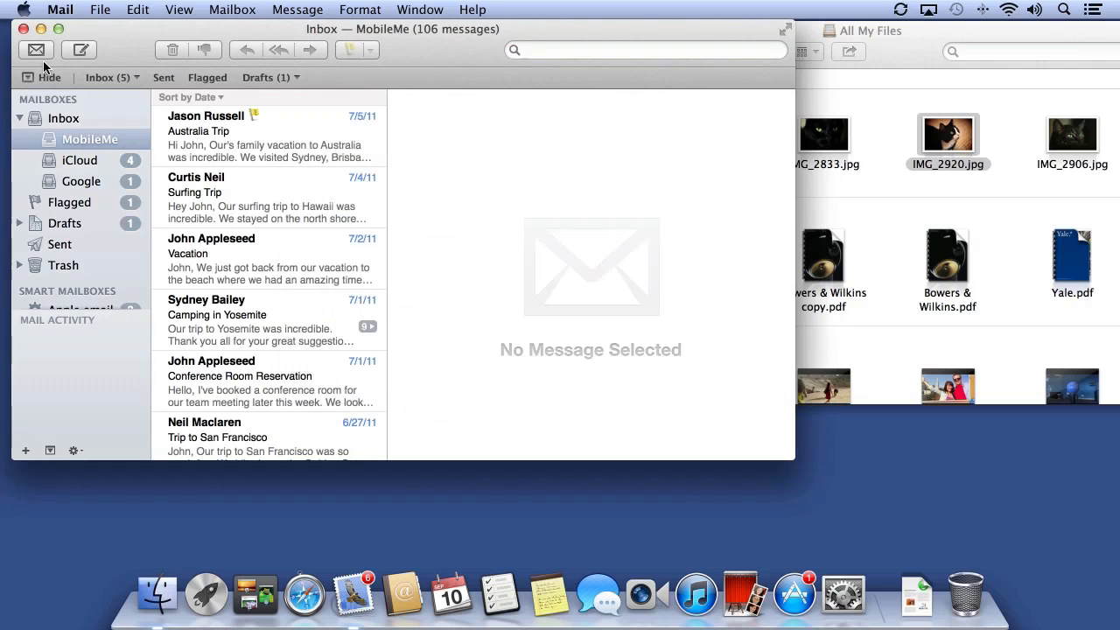
Draft a new message with signature set to None, discard it, then view the Vacation email taller
{"action": "left_click", "coordinate": [77, 50]}
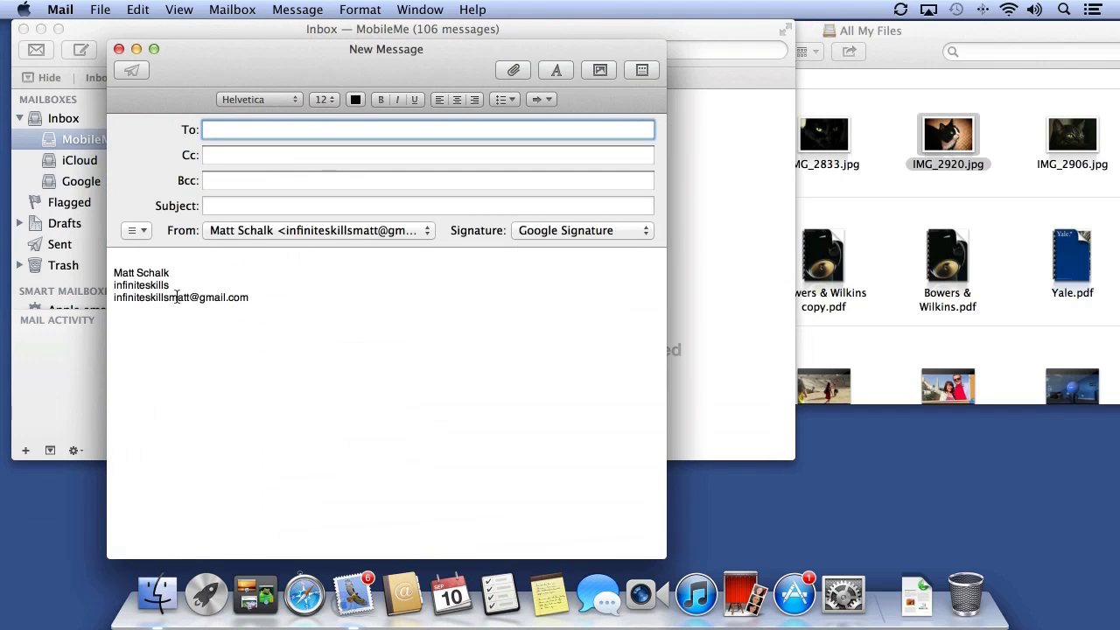
{"action": "left_click", "coordinate": [547, 230]}
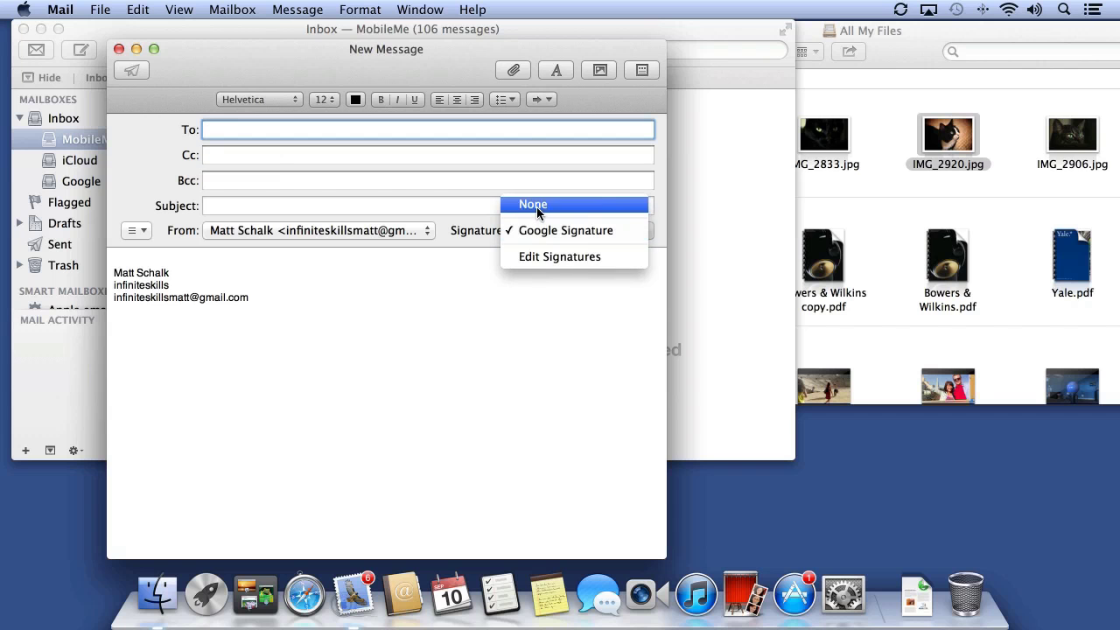
{"action": "left_click", "coordinate": [536, 206]}
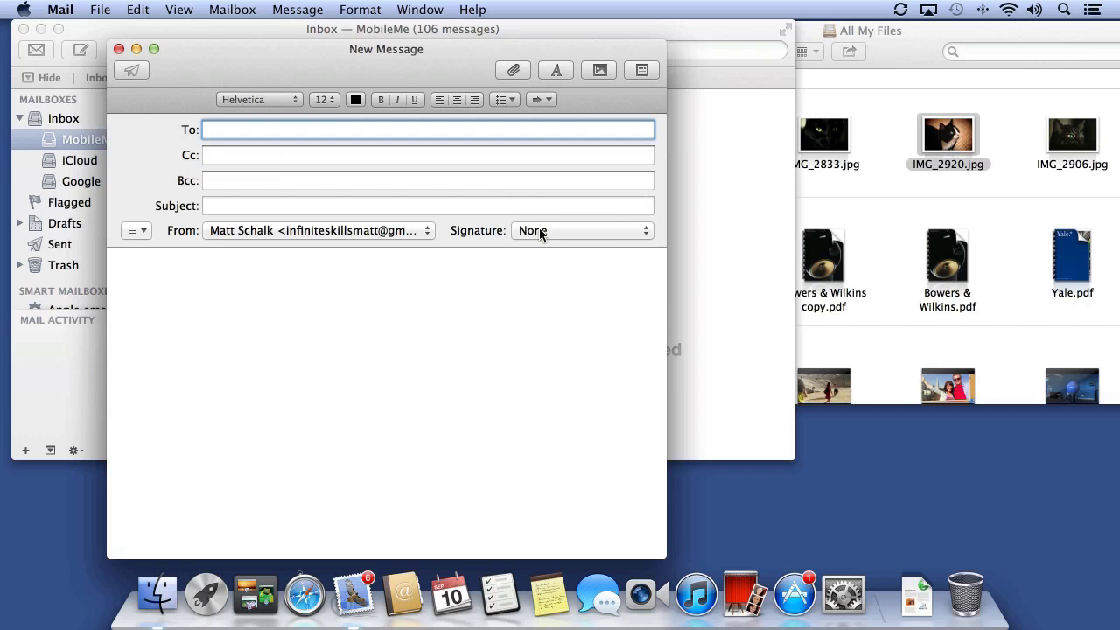
{"action": "left_click", "coordinate": [118, 49]}
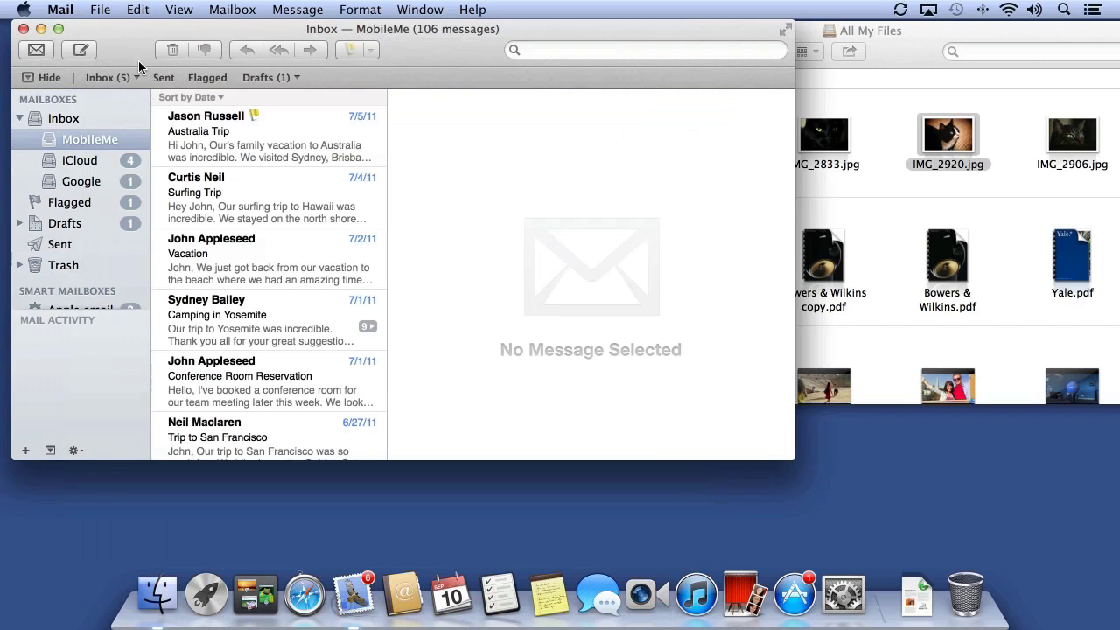
{"action": "left_click", "coordinate": [256, 259]}
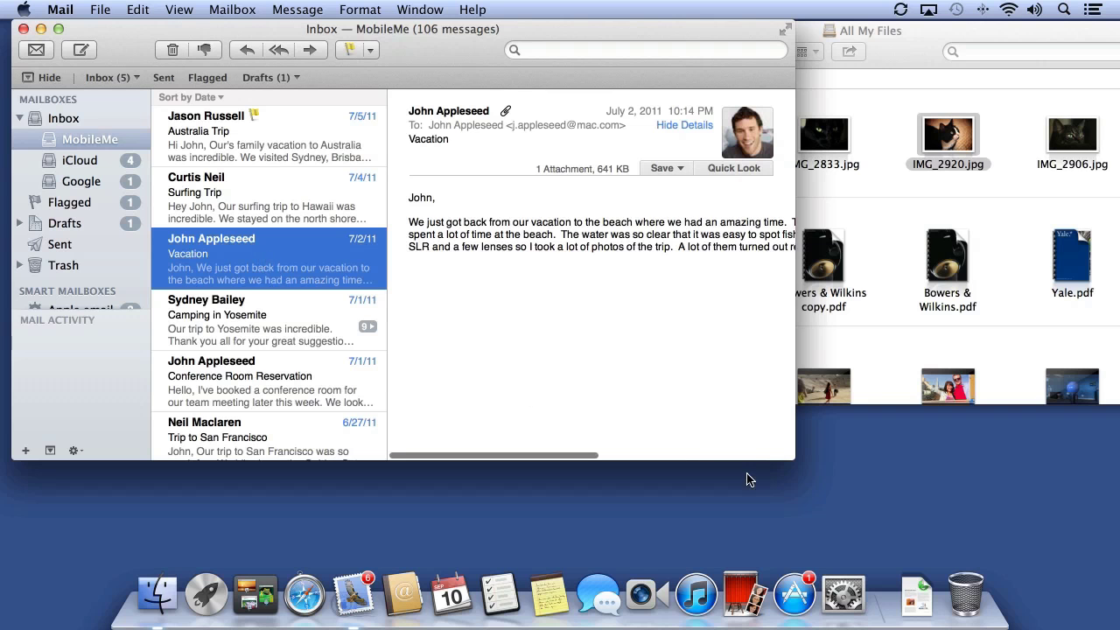
{"action": "left_click_drag", "start_coordinate": [781, 462], "coordinate": [770, 577]}
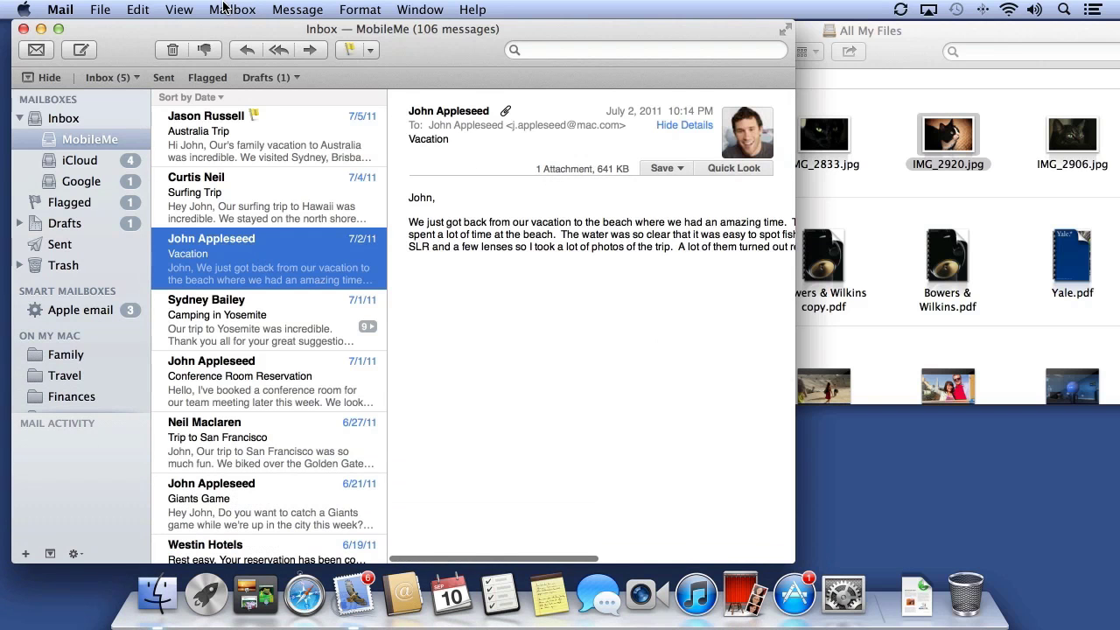
Create a new On My Mac mailbox named after the Vacation message's sender
{"action": "left_click", "coordinate": [224, 8]}
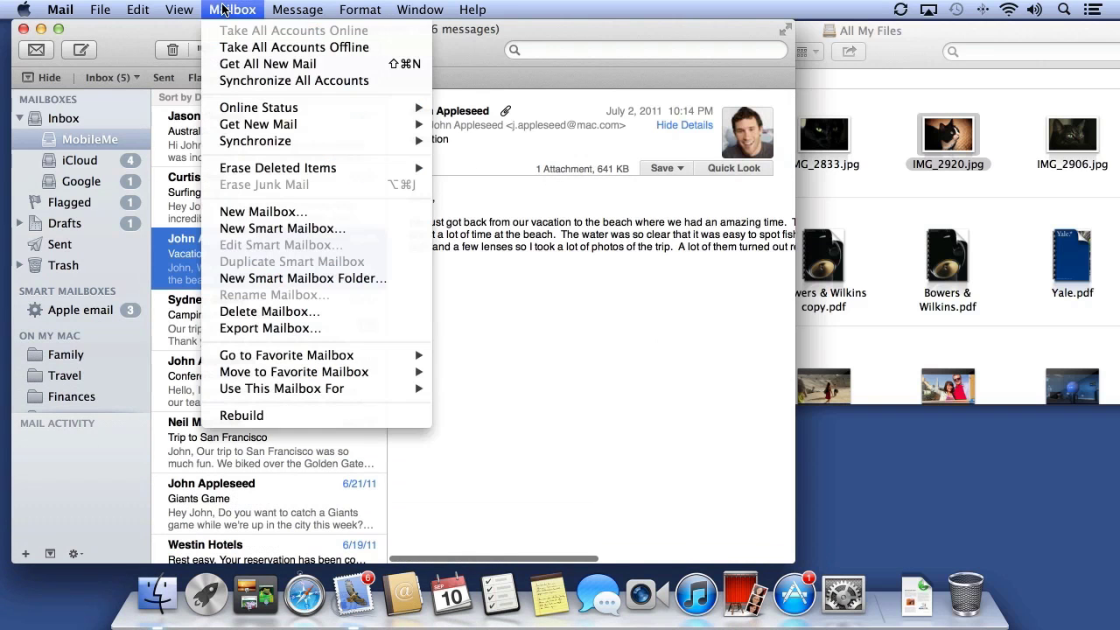
{"action": "left_click", "coordinate": [242, 221]}
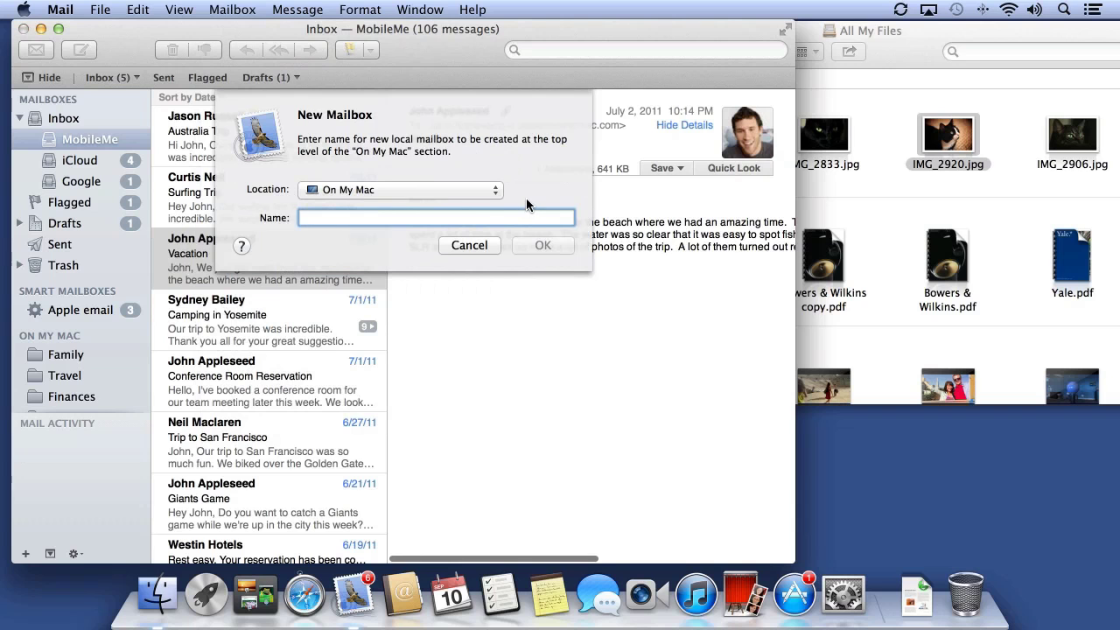
{"action": "type", "text": "John Apple"}
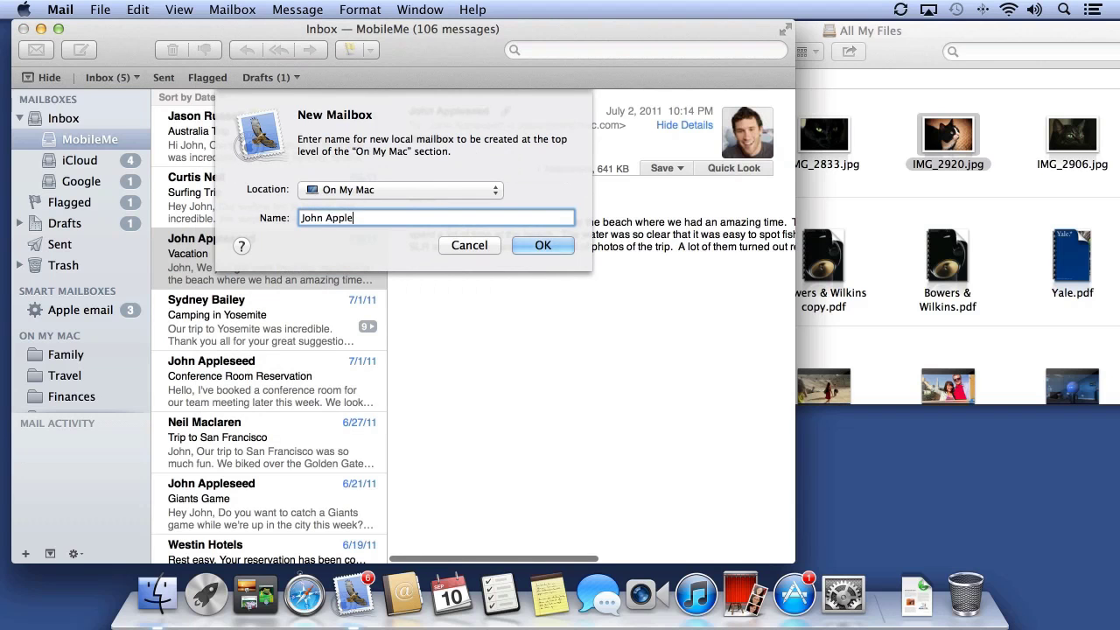
{"action": "type", "text": "seed"}
{"action": "key", "text": "Return"}
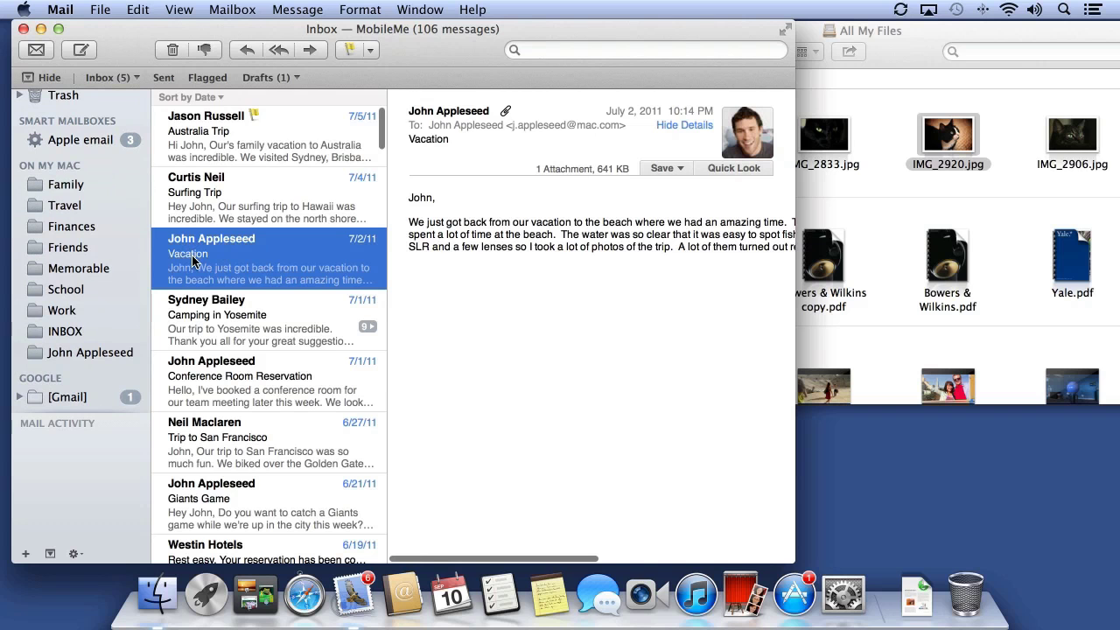
Open Mail Preferences on the Rules tab and add a new rule
{"action": "left_click", "coordinate": [62, 8]}
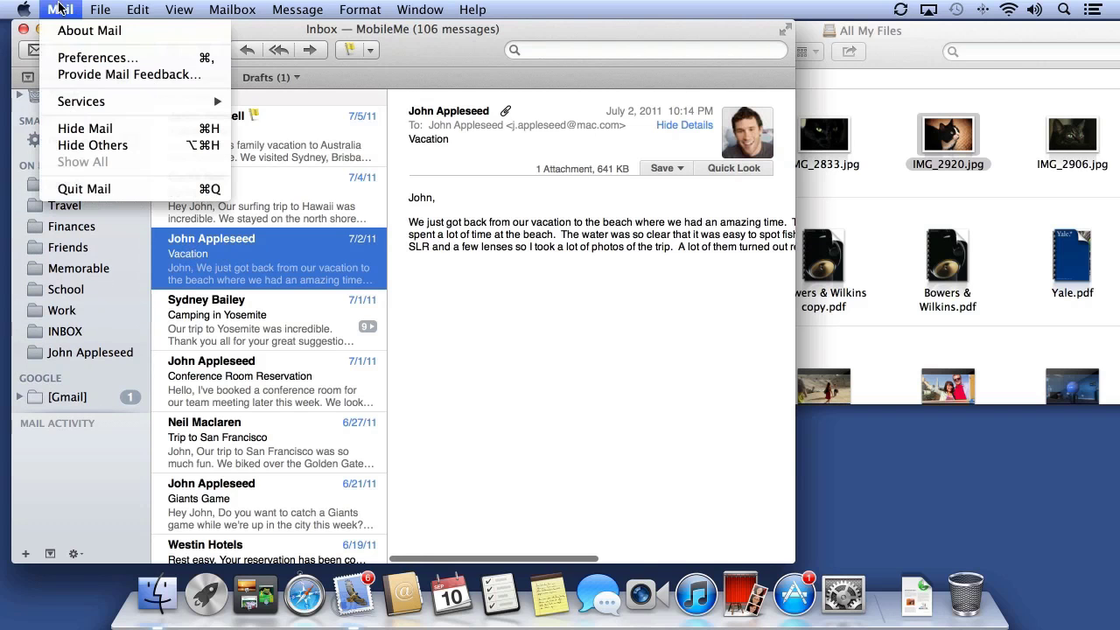
{"action": "left_click", "coordinate": [79, 57]}
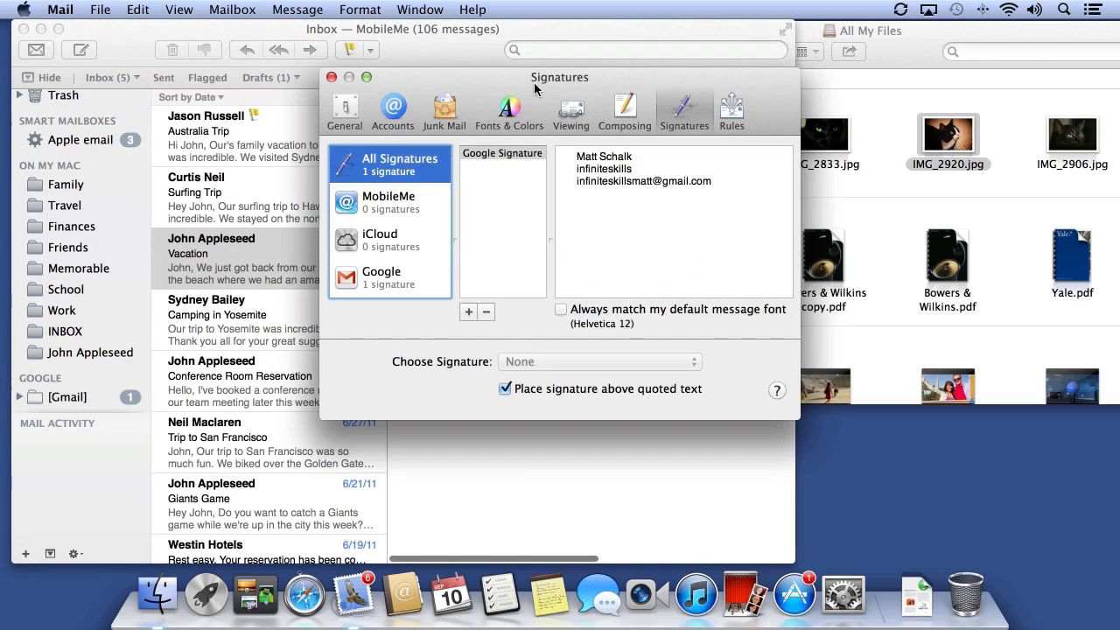
{"action": "left_click", "coordinate": [722, 117]}
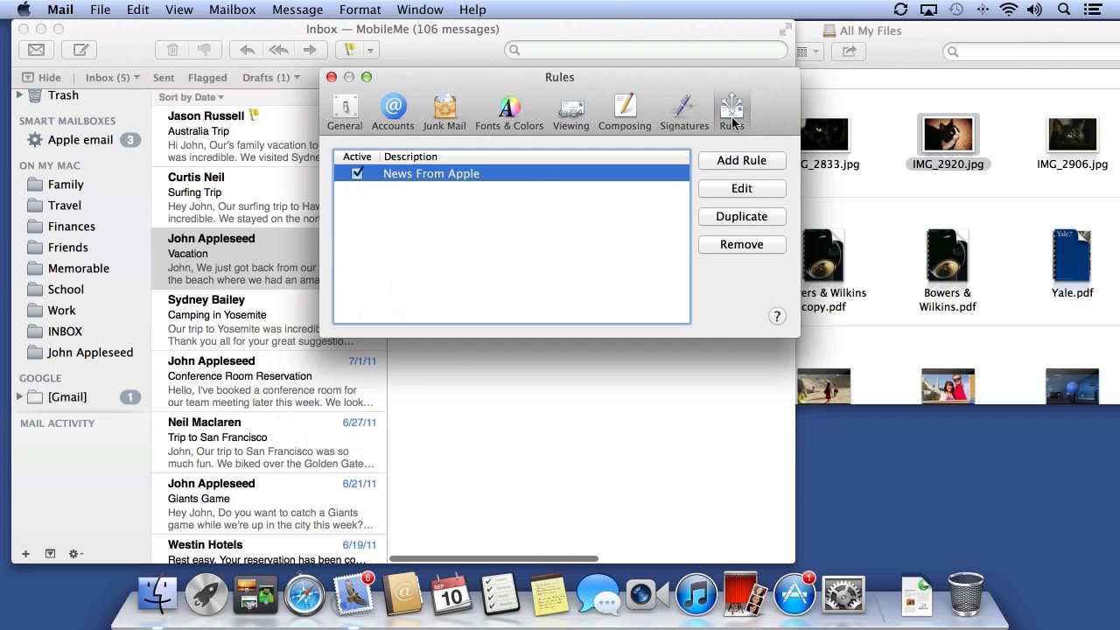
{"action": "left_click", "coordinate": [746, 162]}
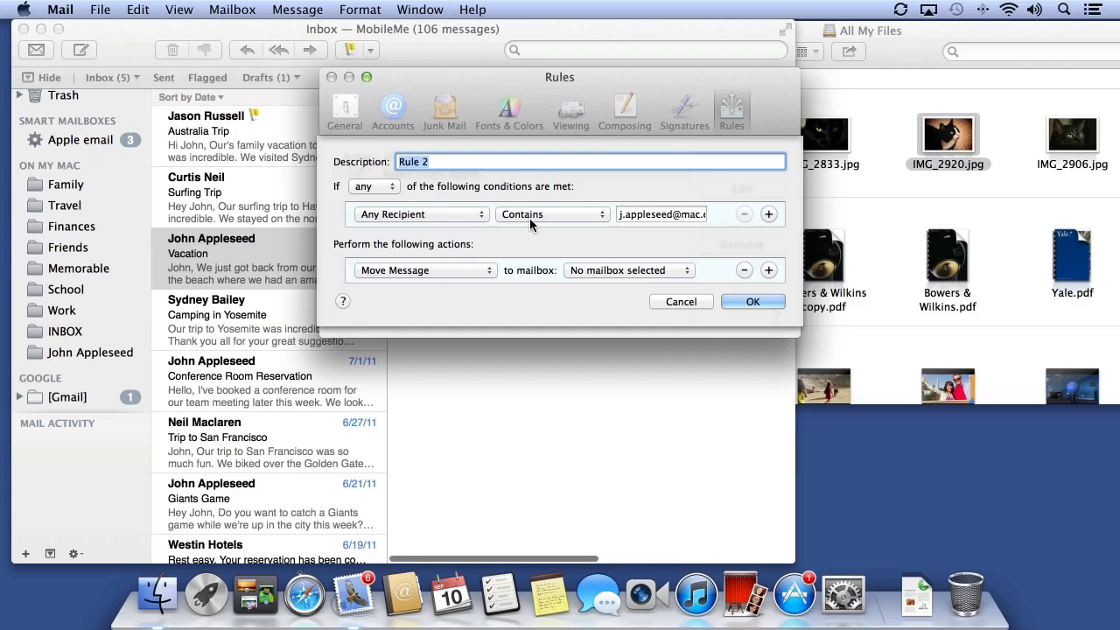
Name the rule 'Move John email', match on From, and add an attachment-name Contains condition
{"action": "left_click", "coordinate": [448, 215]}
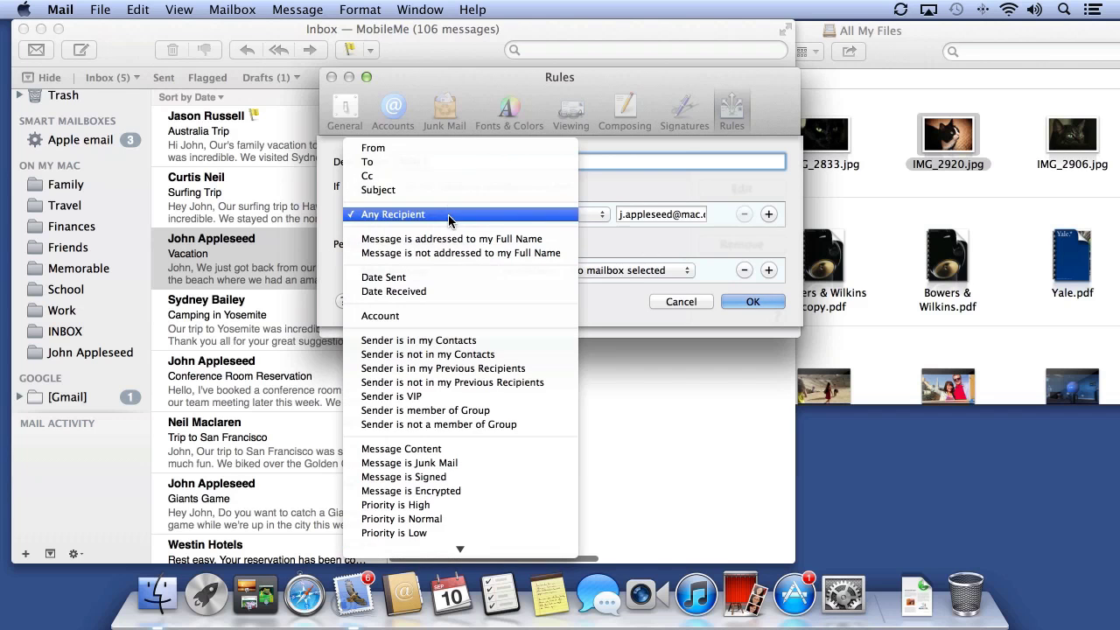
{"action": "left_click", "coordinate": [422, 150]}
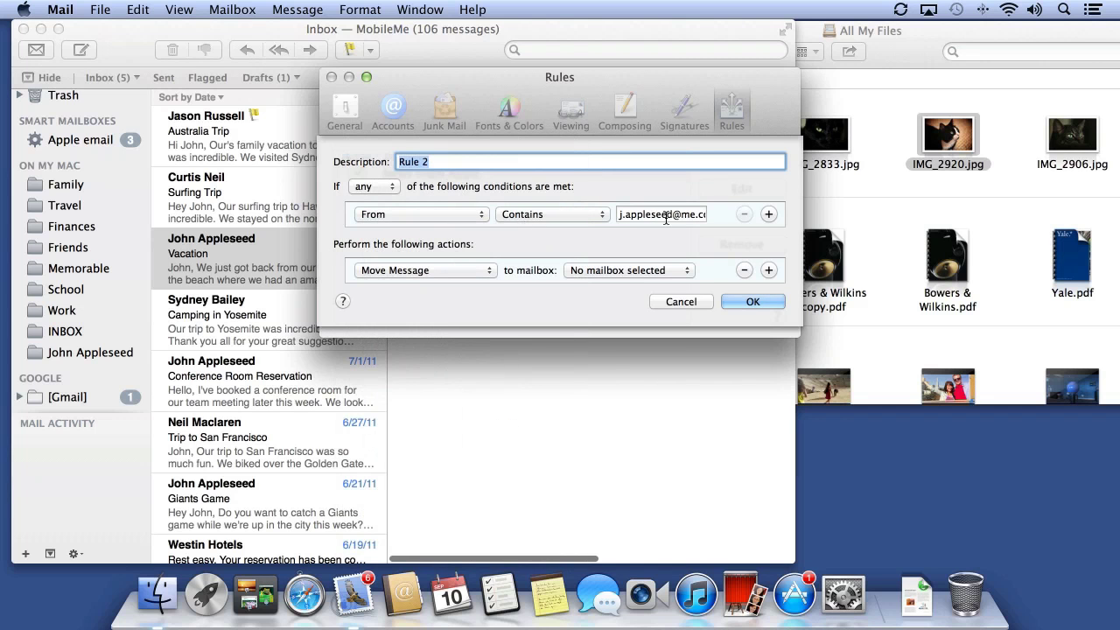
{"action": "type", "text": "Move John email"}
{"action": "left_click", "coordinate": [770, 215]}
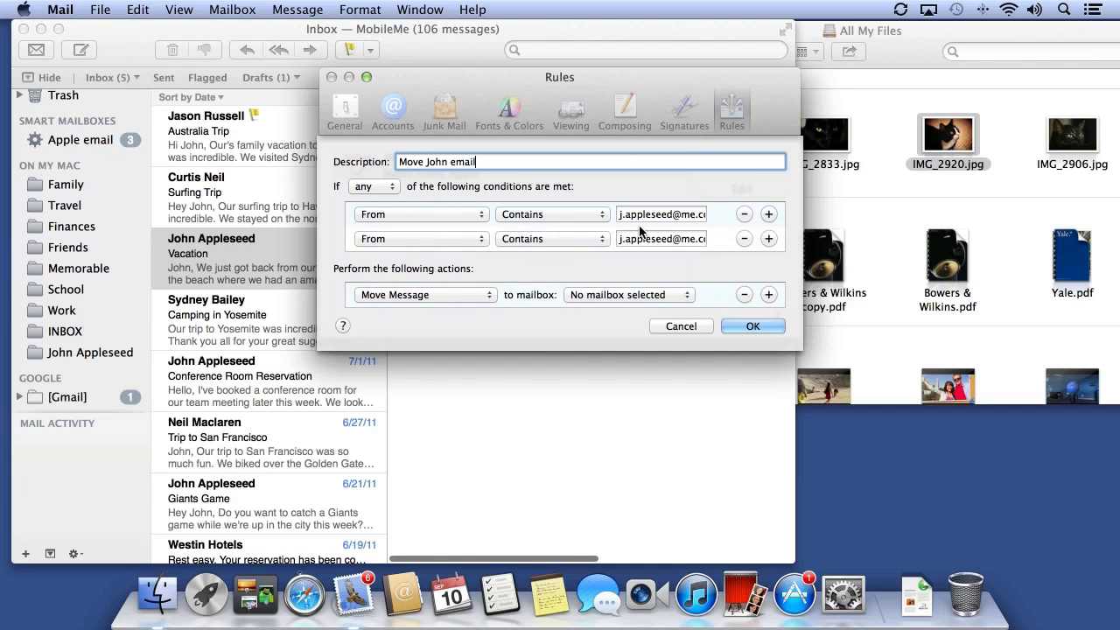
{"action": "left_click", "coordinate": [444, 241]}
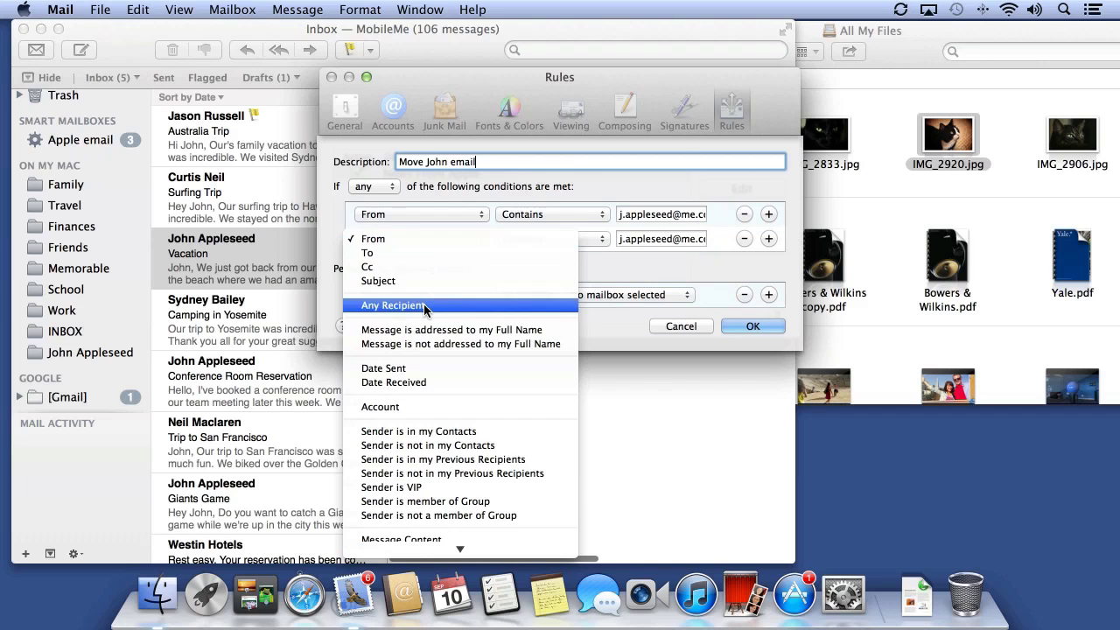
{"action": "scroll", "coordinate": [377, 368], "scroll_direction": "down", "scroll_amount": 5}
{"action": "left_click", "coordinate": [512, 243]}
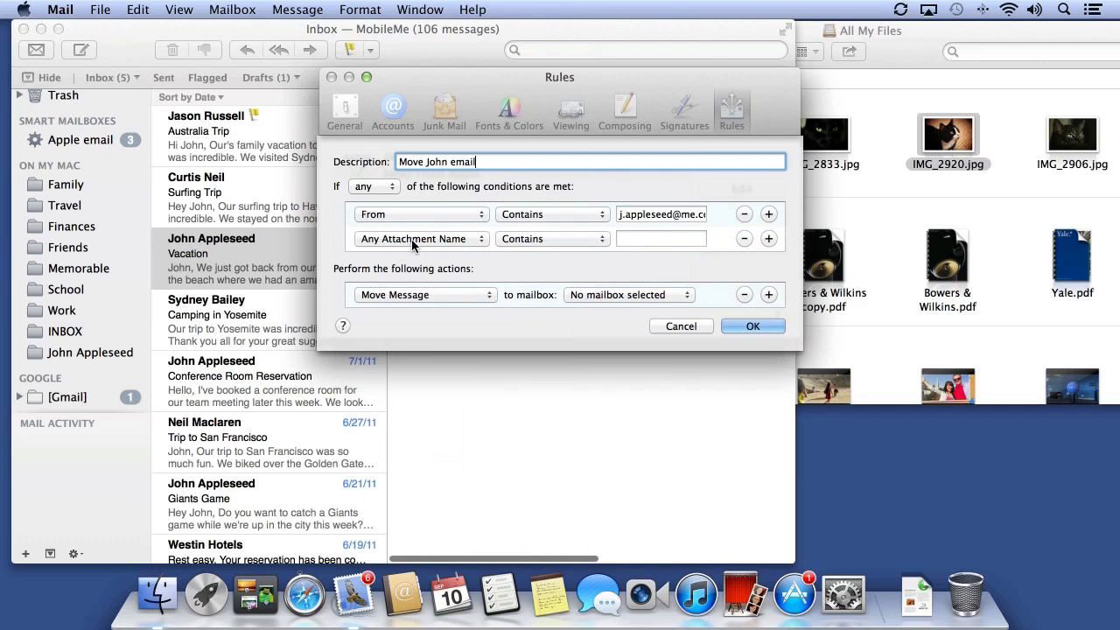
{"action": "left_click", "coordinate": [515, 240]}
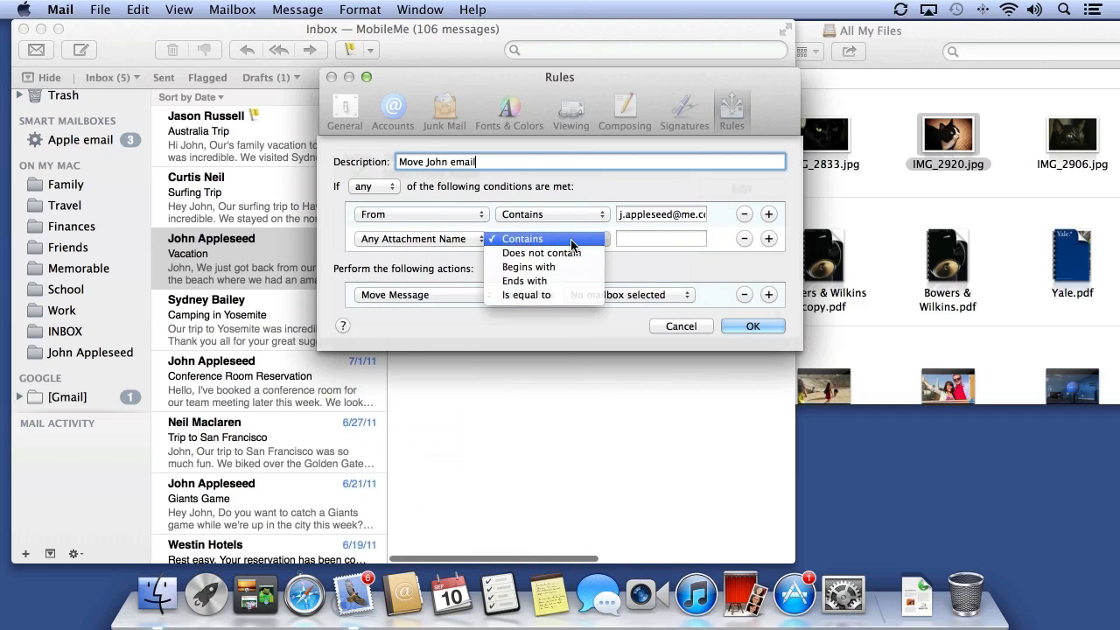
{"action": "left_click", "coordinate": [517, 243]}
Set the action to Move Message into the sender's local mailbox and save the rule
{"action": "left_click", "coordinate": [418, 295]}
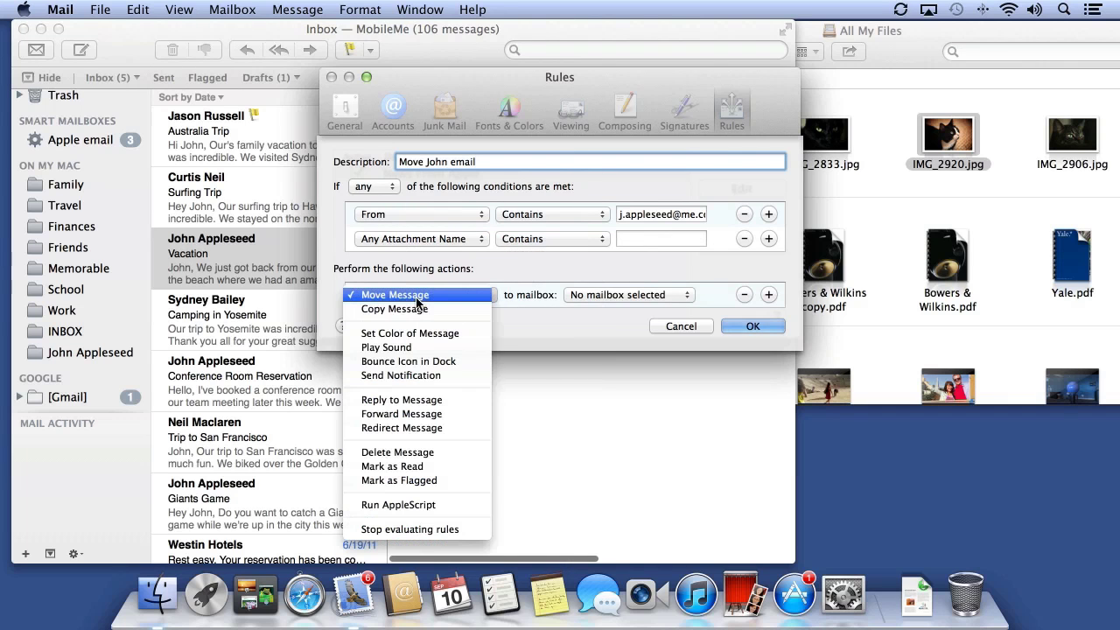
{"action": "left_click", "coordinate": [446, 297]}
{"action": "left_click", "coordinate": [613, 296]}
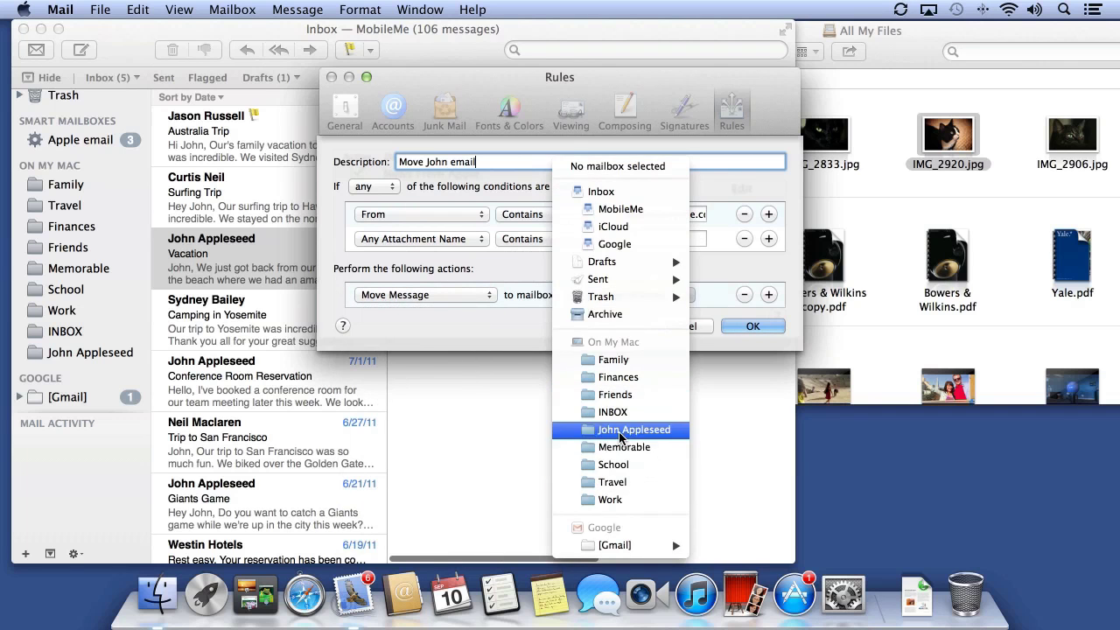
{"action": "left_click", "coordinate": [623, 430]}
{"action": "left_click", "coordinate": [746, 325]}
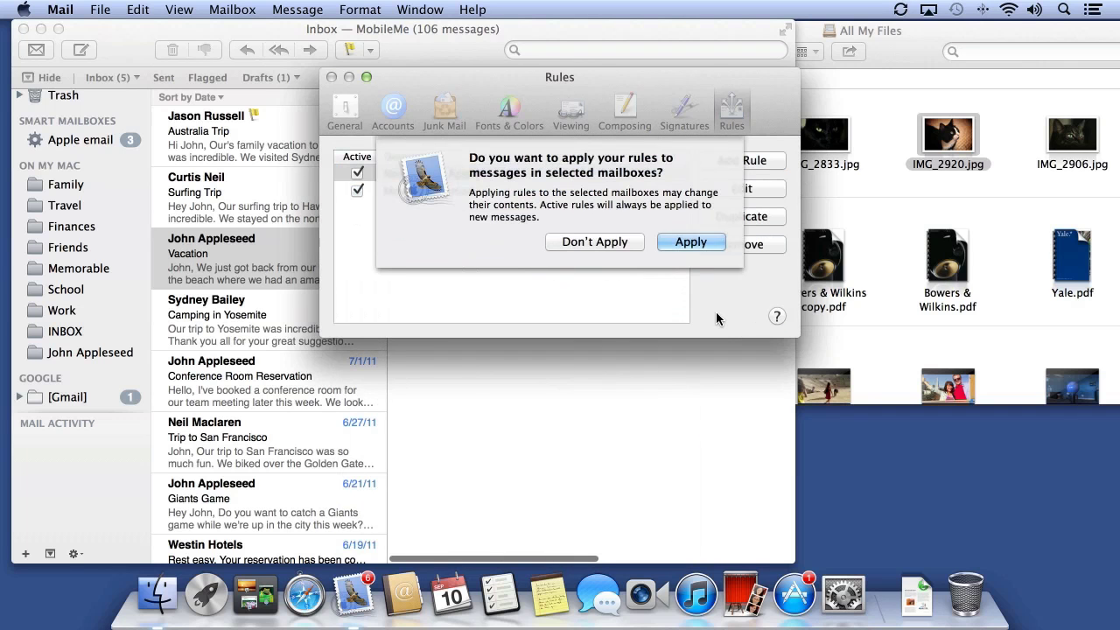
Apply the rules, close Preferences, and read the moved messages in the sender's mailbox
{"action": "left_click", "coordinate": [681, 243]}
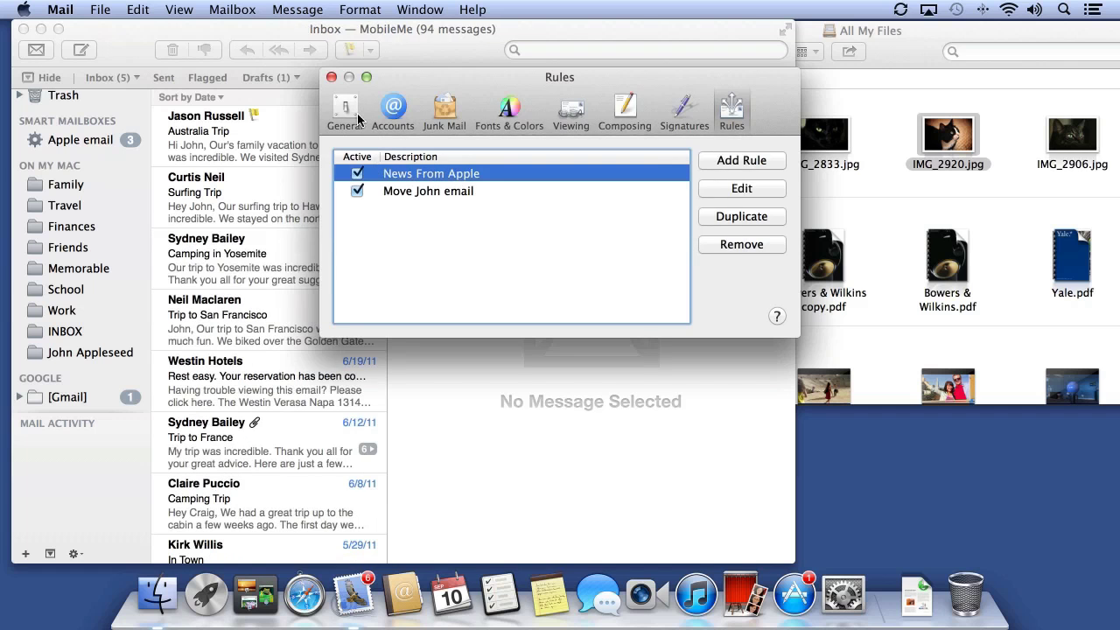
{"action": "left_click", "coordinate": [332, 77]}
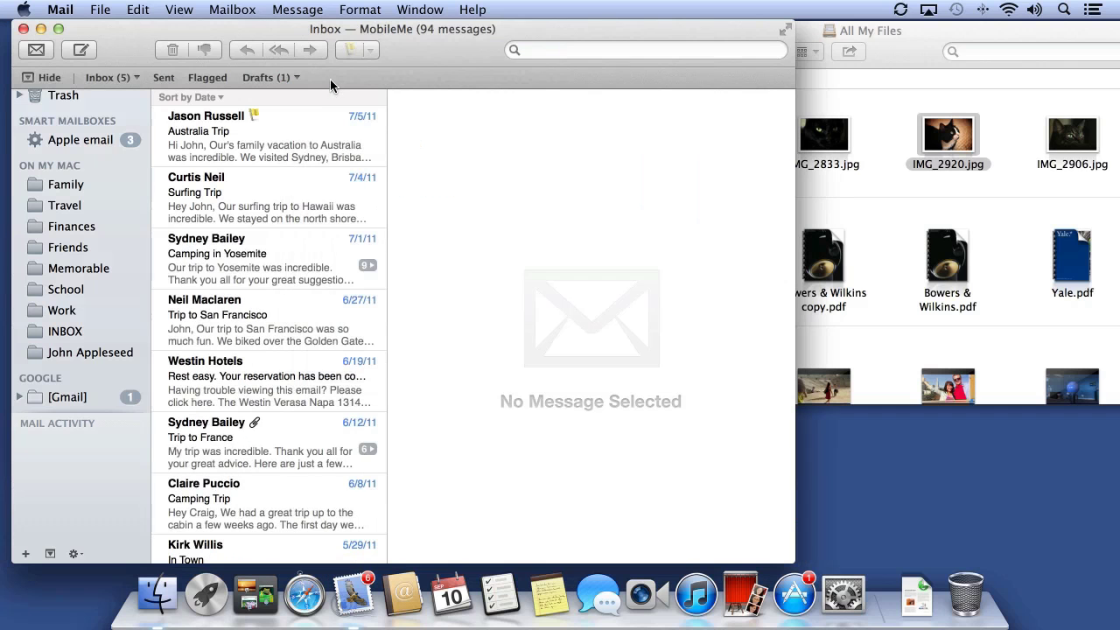
{"action": "left_click", "coordinate": [90, 352]}
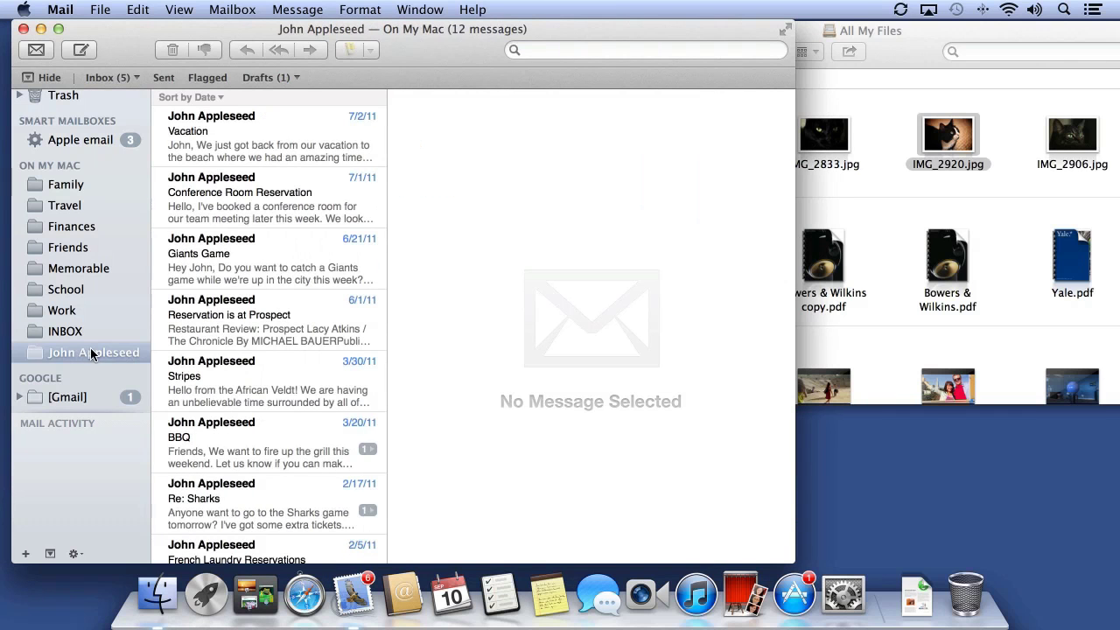
{"action": "left_click", "coordinate": [302, 126]}
{"action": "left_click", "coordinate": [323, 211]}
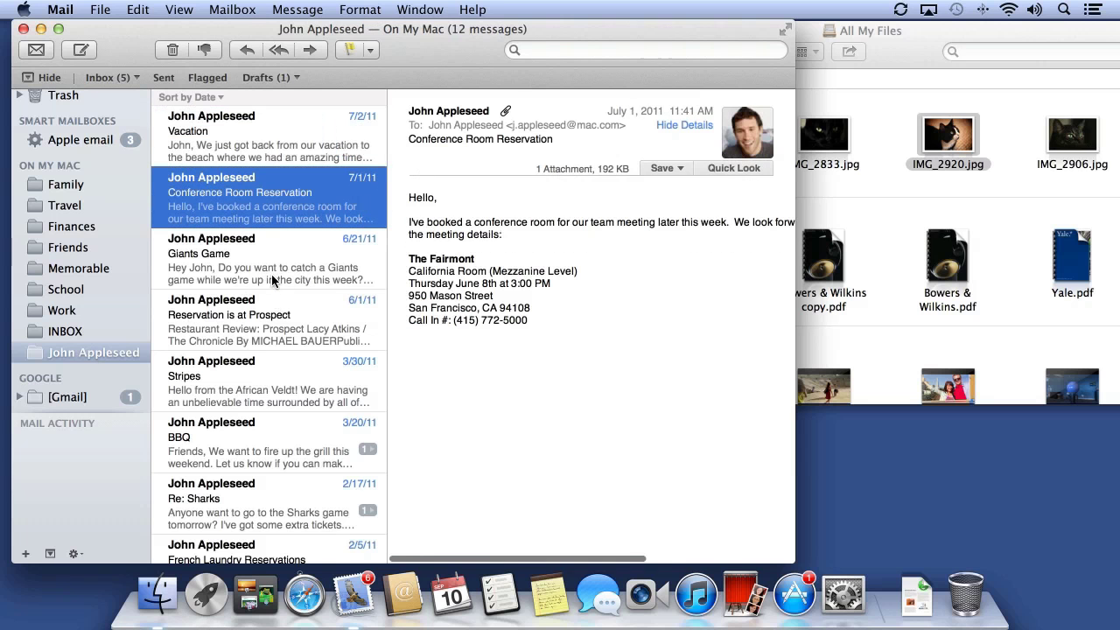
{"action": "left_click", "coordinate": [271, 274]}
{"action": "left_click", "coordinate": [282, 334]}
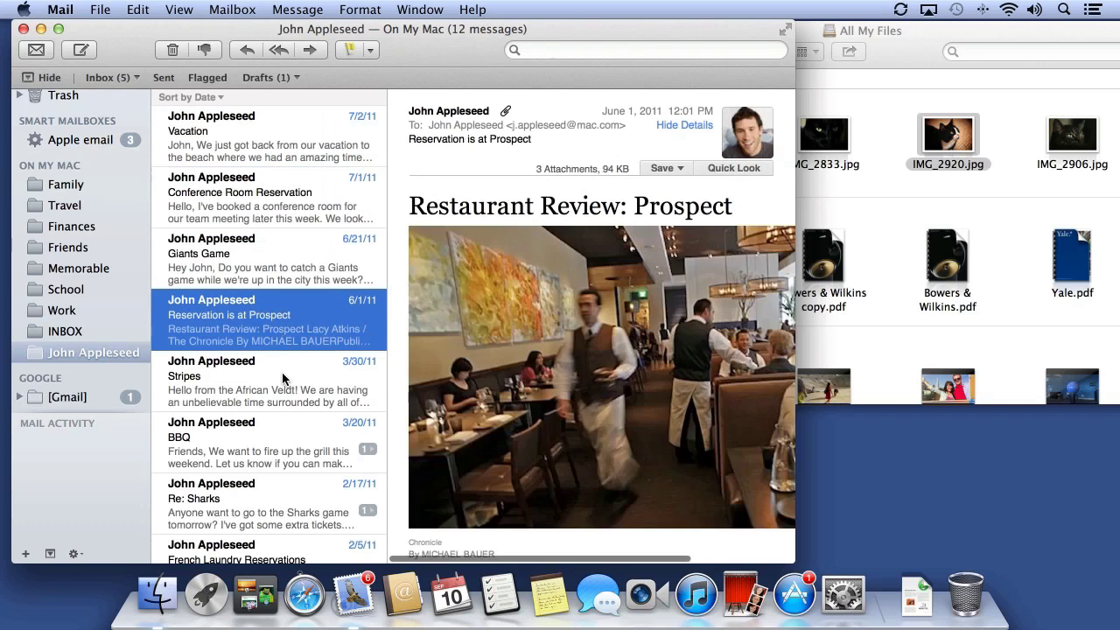
{"action": "left_click", "coordinate": [282, 374]}
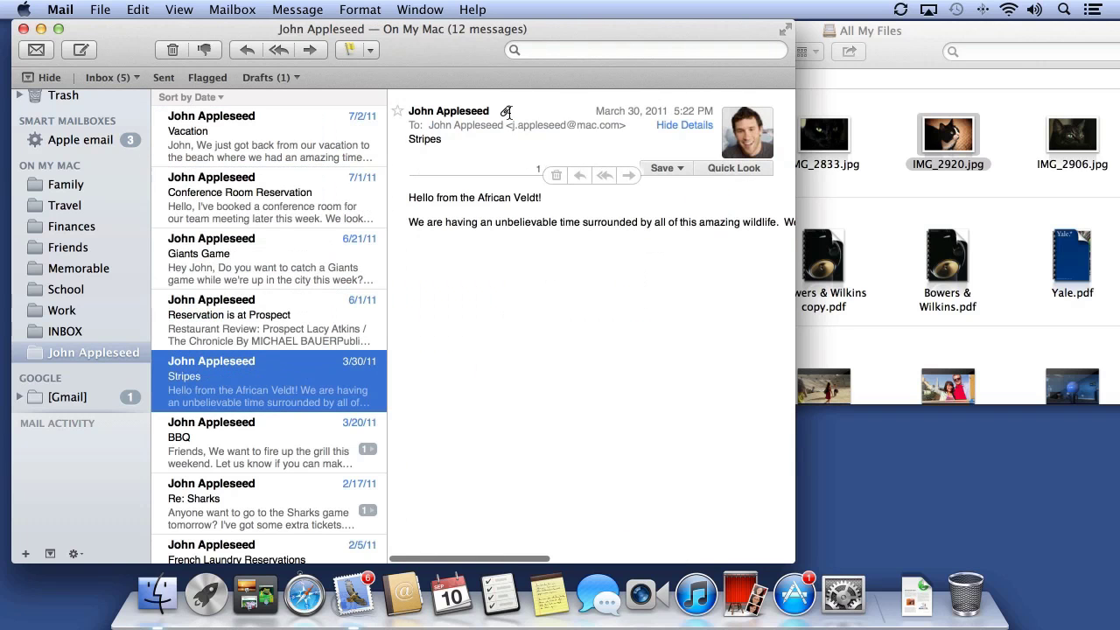
Scroll through the sender's mailbox, then return to the Inbox
{"action": "scroll", "coordinate": [562, 347], "scroll_direction": "down", "scroll_amount": 3}
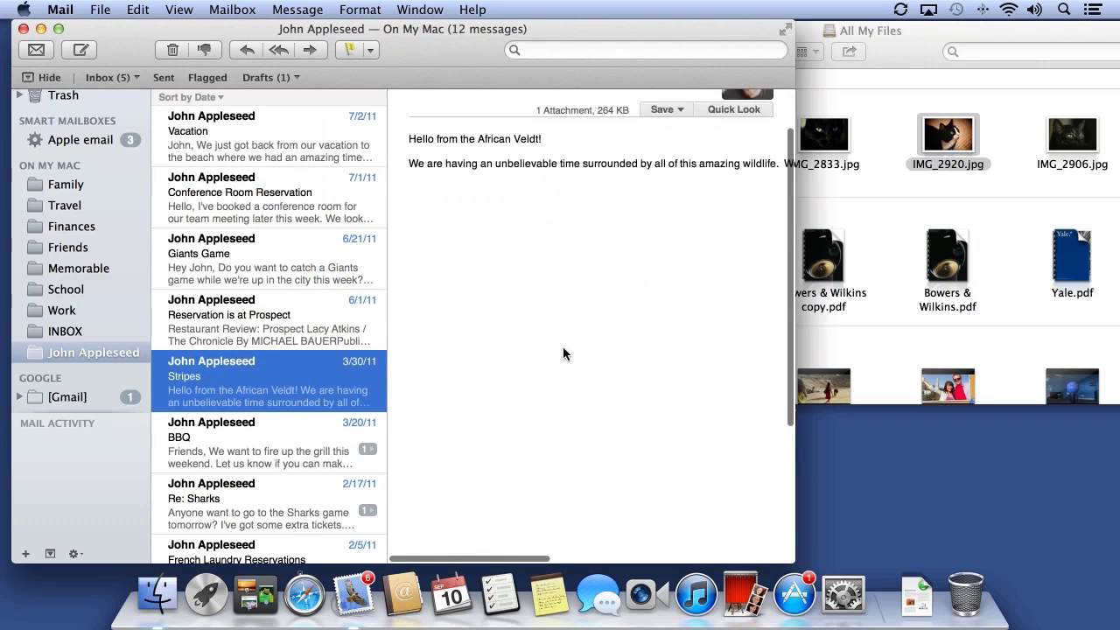
{"action": "scroll", "coordinate": [563, 347], "scroll_direction": "up", "scroll_amount": 3}
{"action": "scroll", "coordinate": [95, 108], "scroll_direction": "up", "scroll_amount": 5}
{"action": "left_click", "coordinate": [95, 107]}
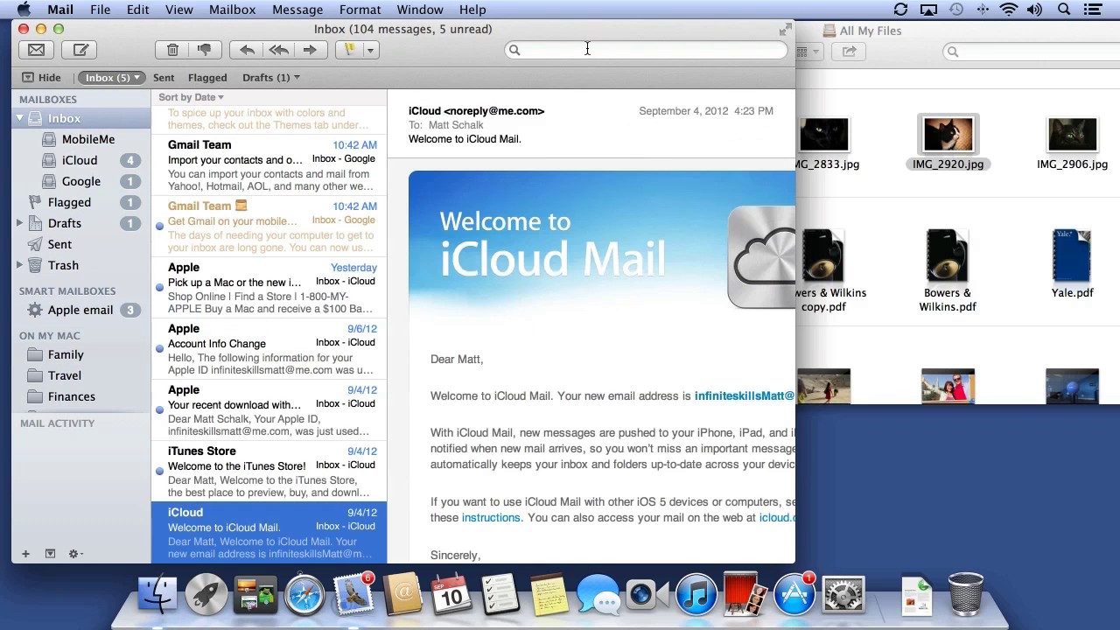
Search the Inbox for 'john'
{"action": "left_click", "coordinate": [587, 49]}
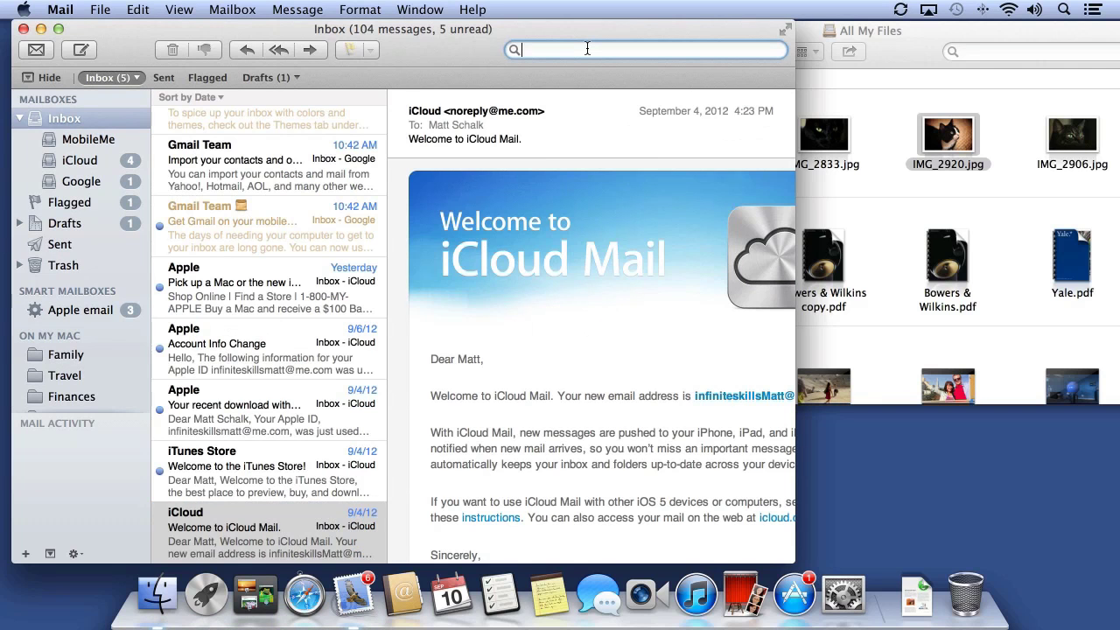
{"action": "type", "text": "john"}
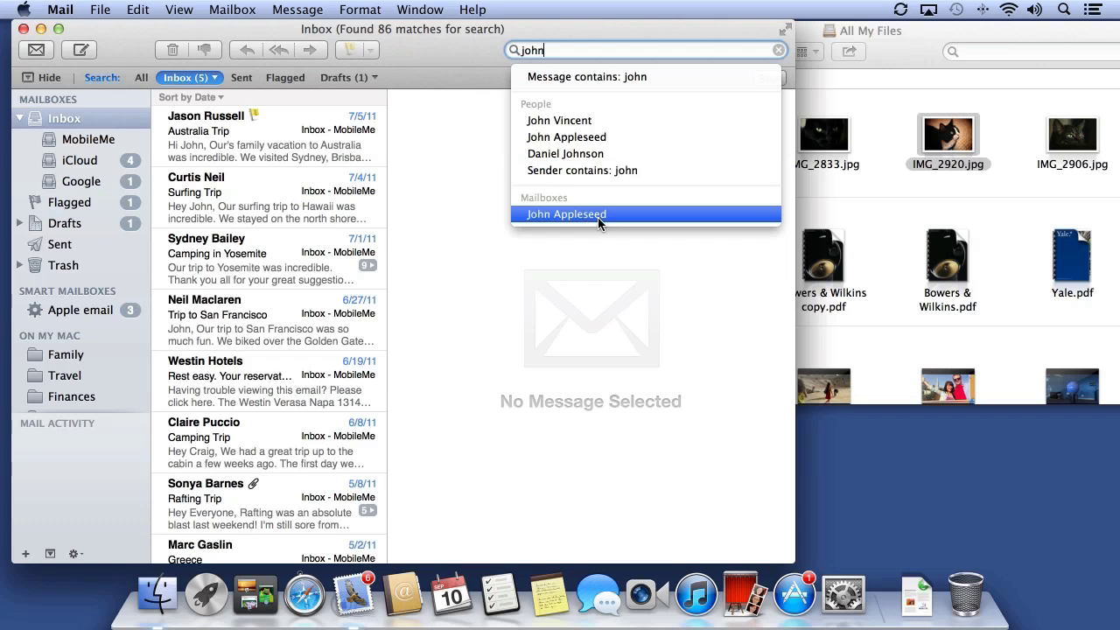
Filter the search by From sender, Message has Attachments and Last Month, widening the window
{"action": "left_click", "coordinate": [595, 138]}
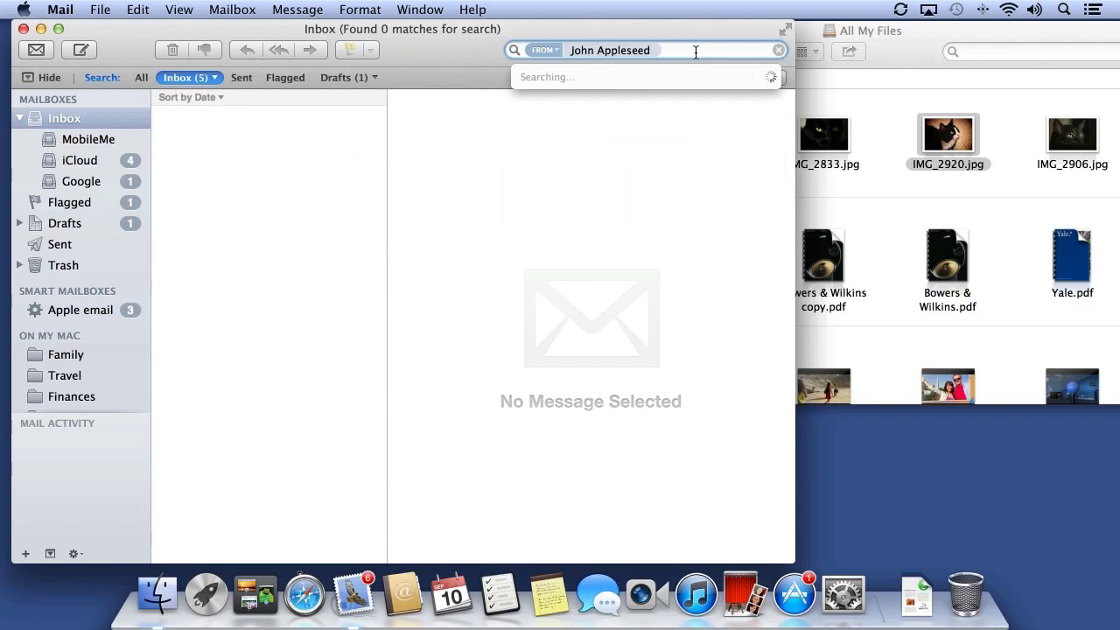
{"action": "left_click", "coordinate": [543, 50]}
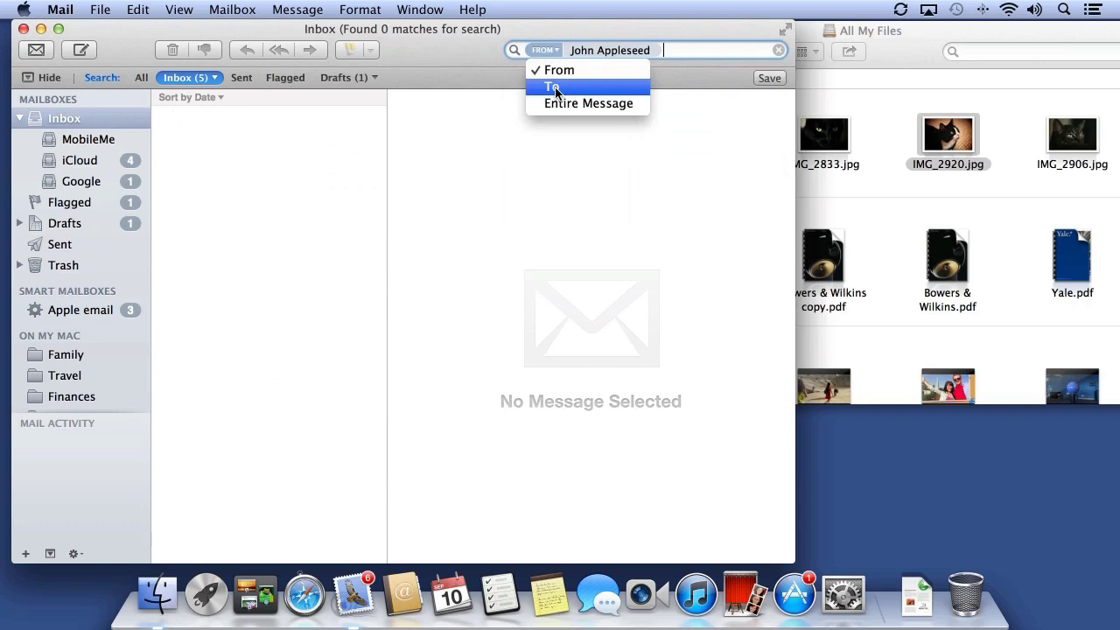
{"action": "left_click", "coordinate": [676, 50]}
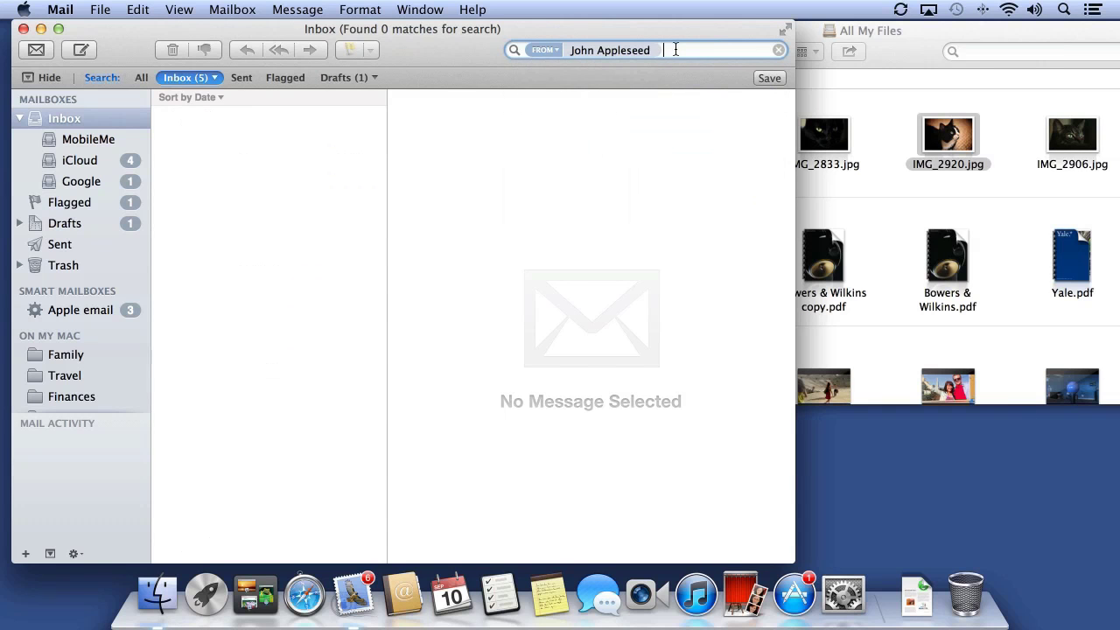
{"action": "type", "text": "attach"}
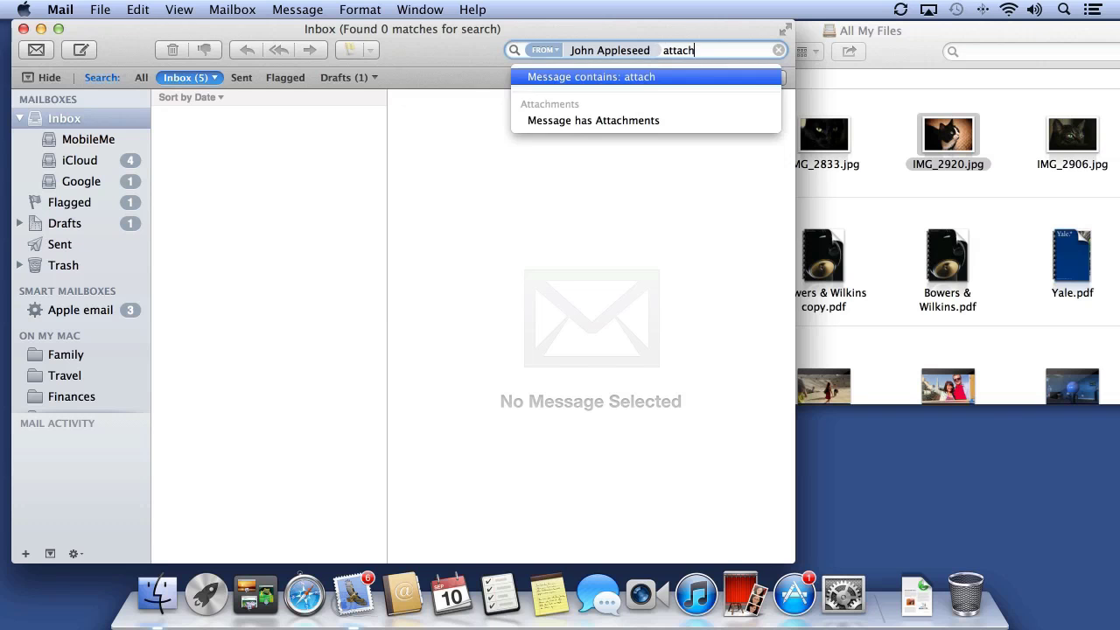
{"action": "left_click", "coordinate": [554, 125]}
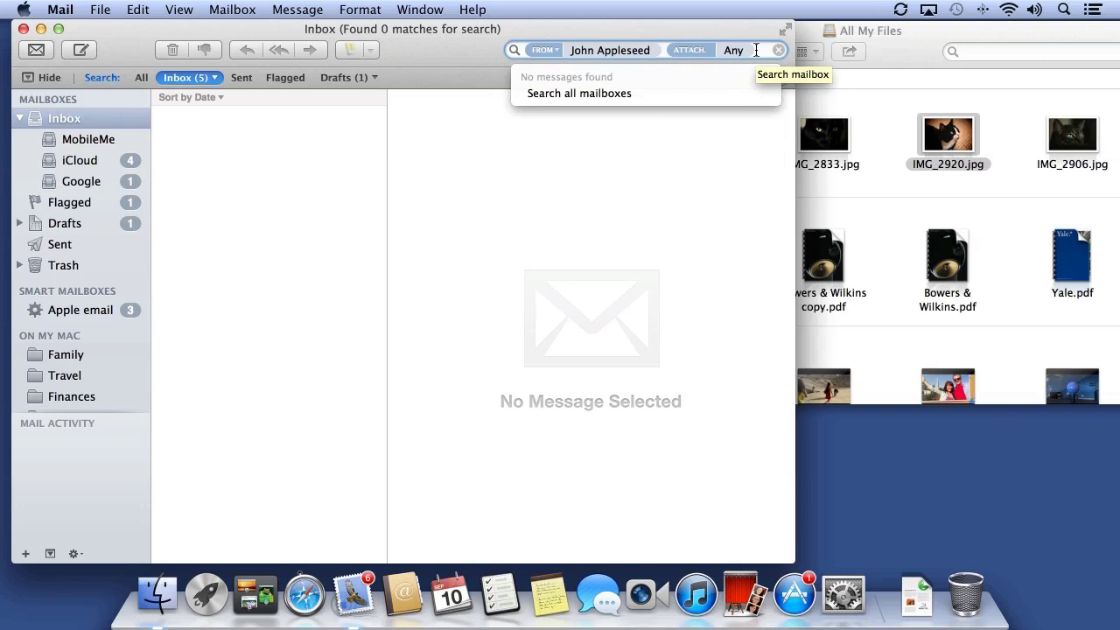
{"action": "type", "text": "last"}
{"action": "left_click", "coordinate": [590, 154]}
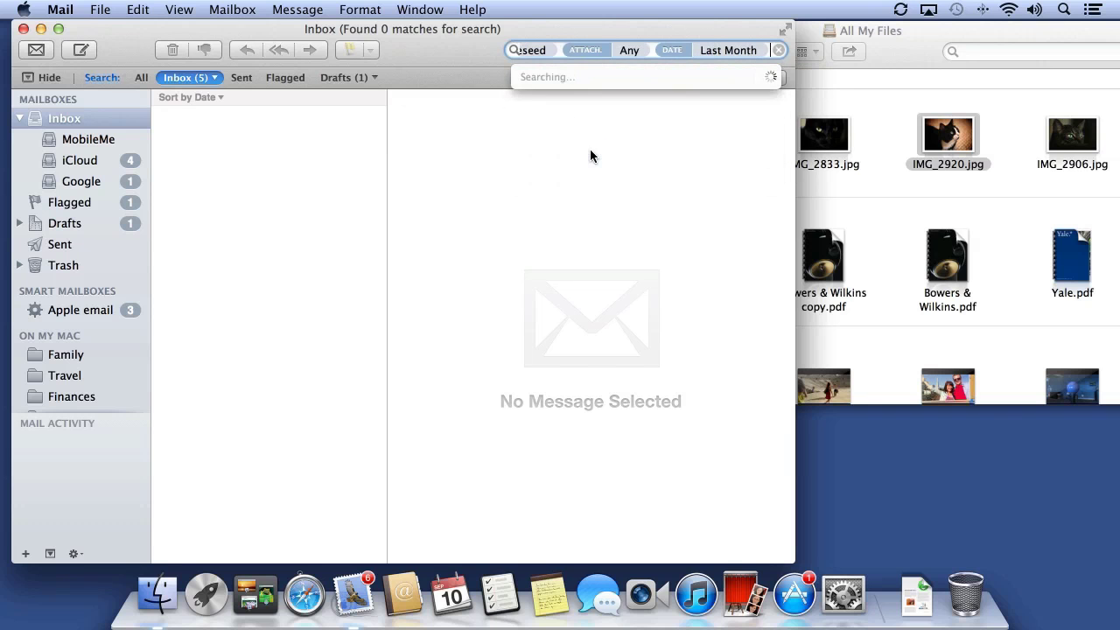
{"action": "left_click_drag", "start_coordinate": [795, 365], "coordinate": [999, 332]}
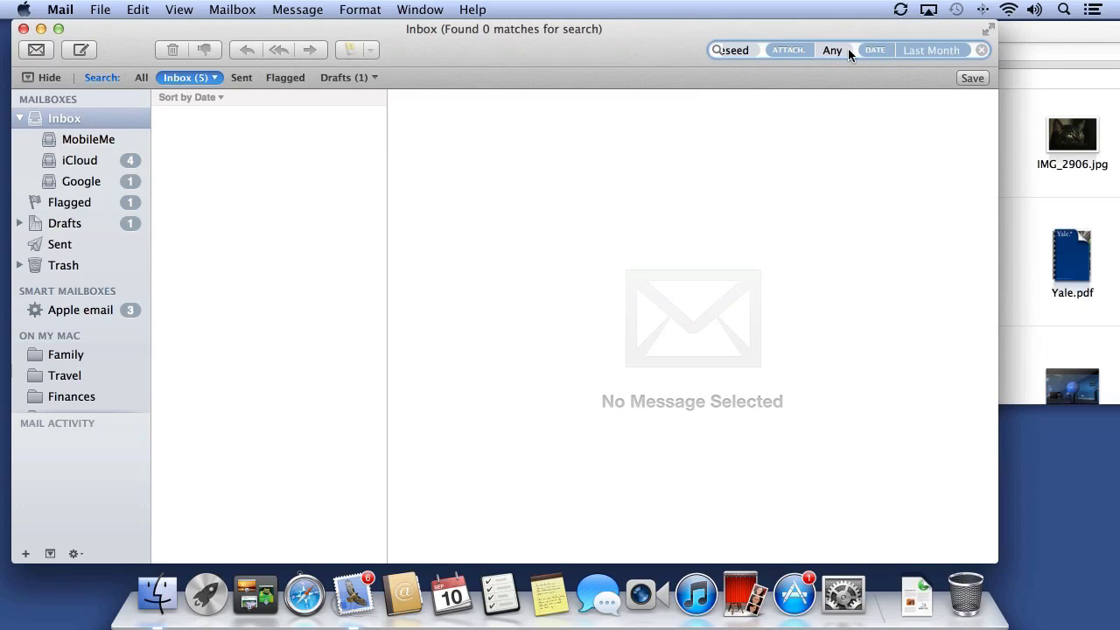
Delete the attachment, sender and Last Month criteria and search by the Yesterday date instead
{"action": "key", "text": "BackSpace"}
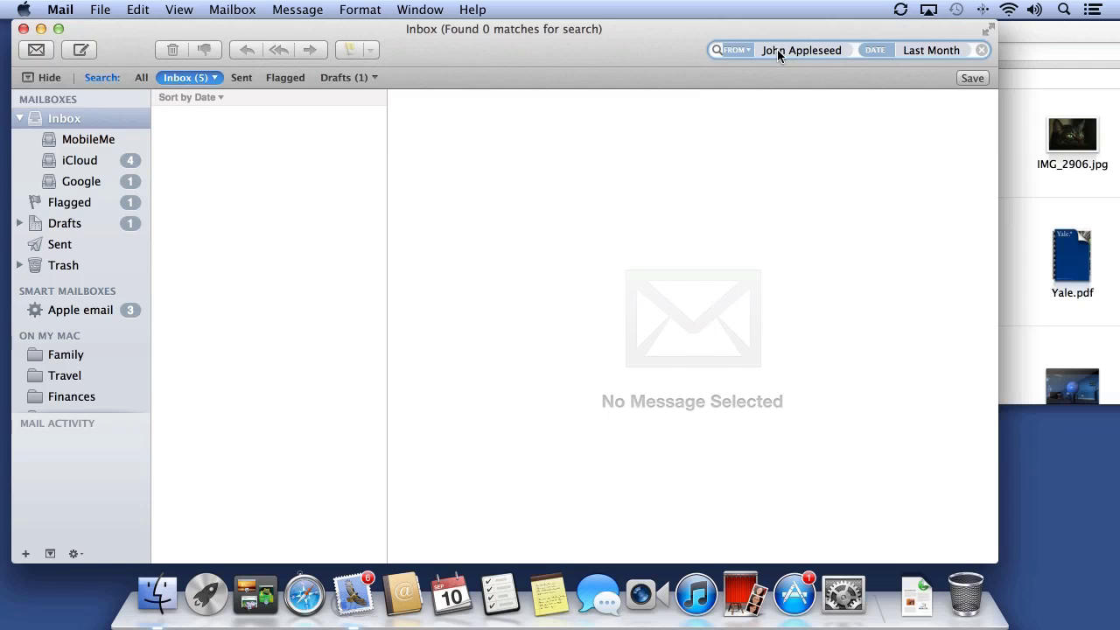
{"action": "key", "text": "BackSpace"}
{"action": "key", "text": "BackSpace"}
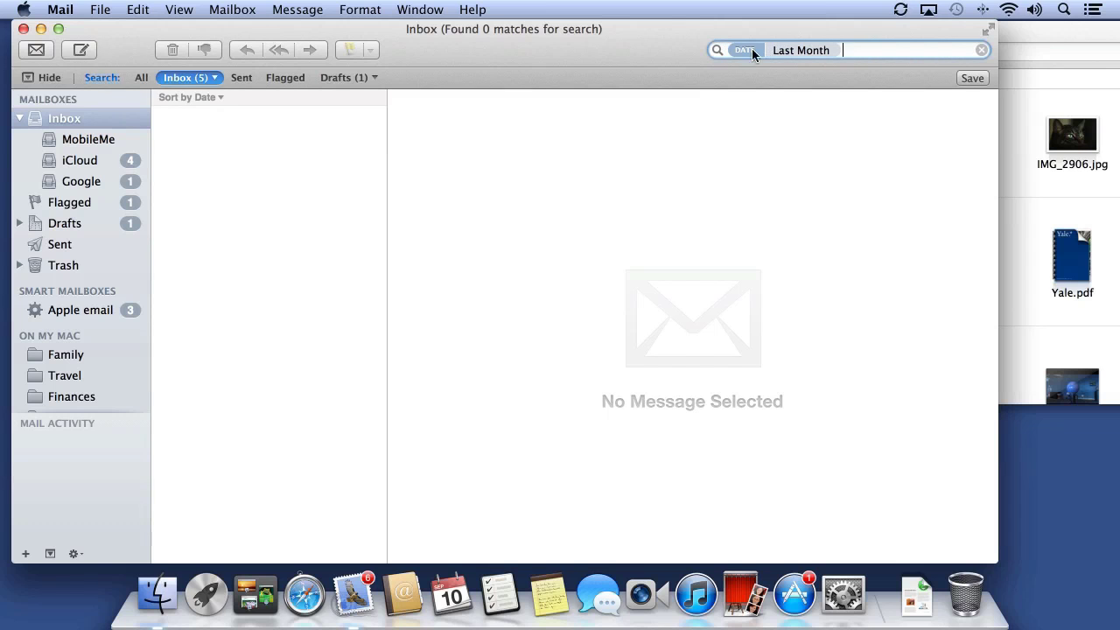
{"action": "left_click", "coordinate": [833, 49]}
{"action": "key", "text": "BackSpace"}
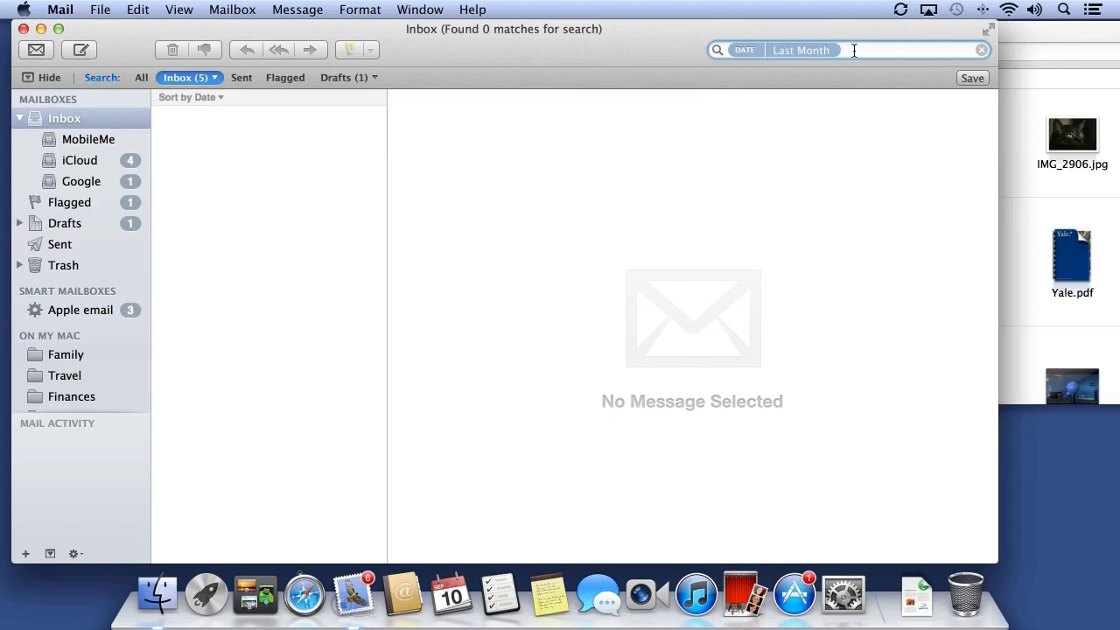
{"action": "type", "text": "yesterda"}
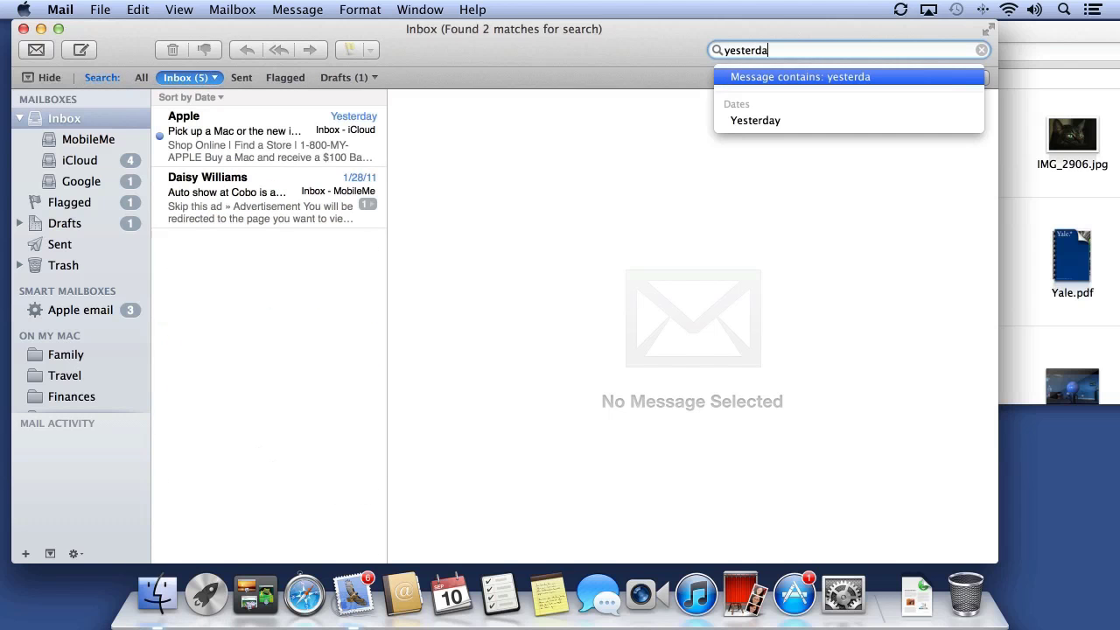
{"action": "left_click", "coordinate": [820, 120]}
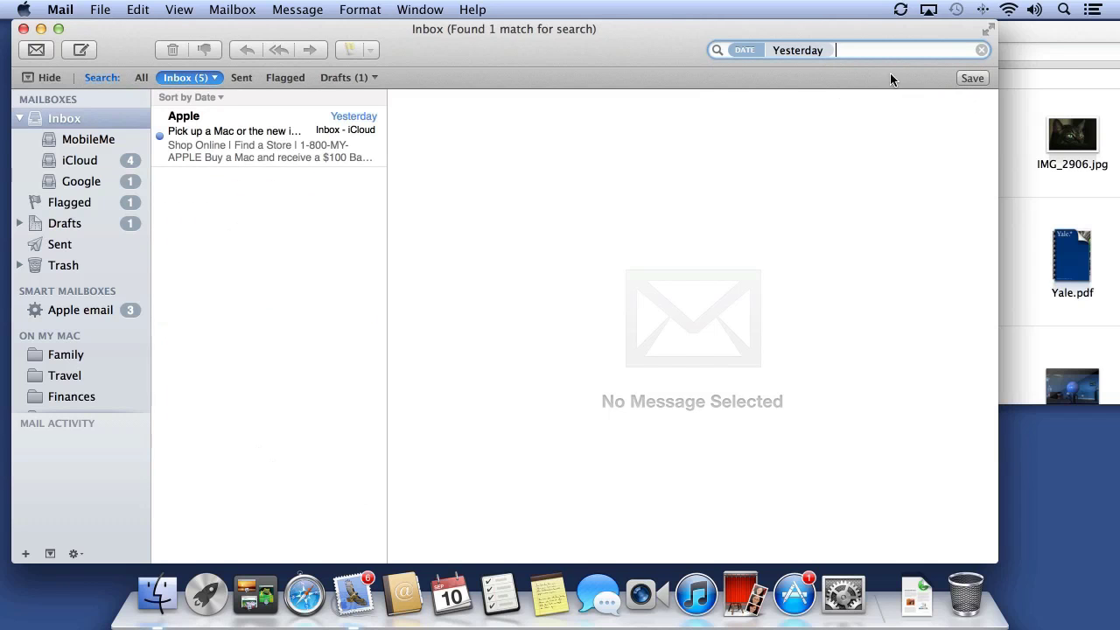
Save the search as a smart mailbox named Yesterday
{"action": "left_click", "coordinate": [971, 78]}
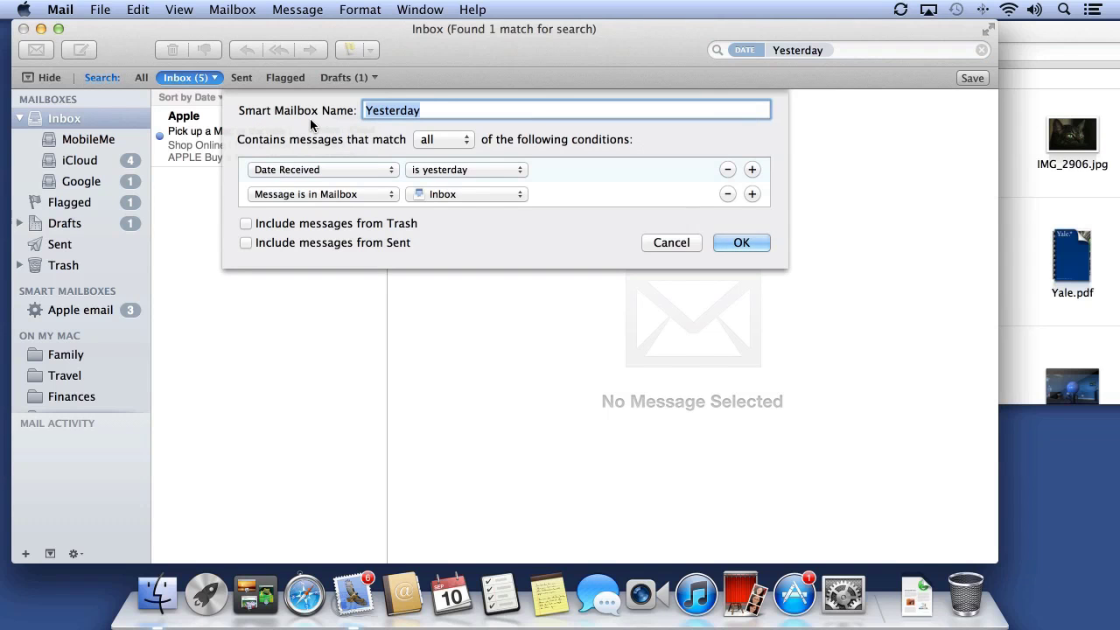
{"action": "left_click", "coordinate": [741, 242]}
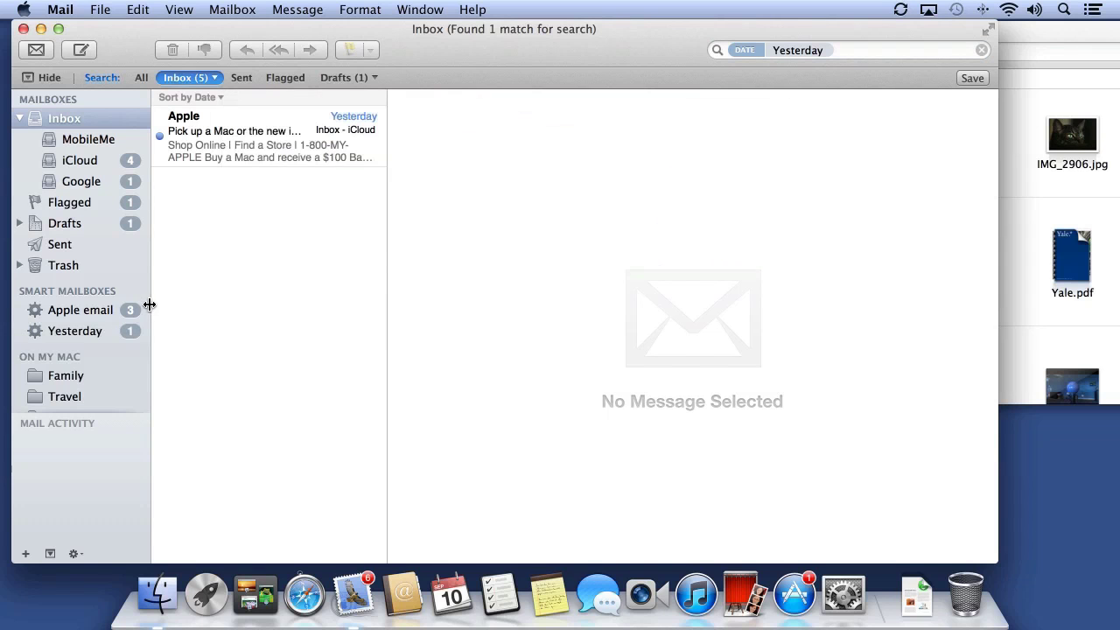